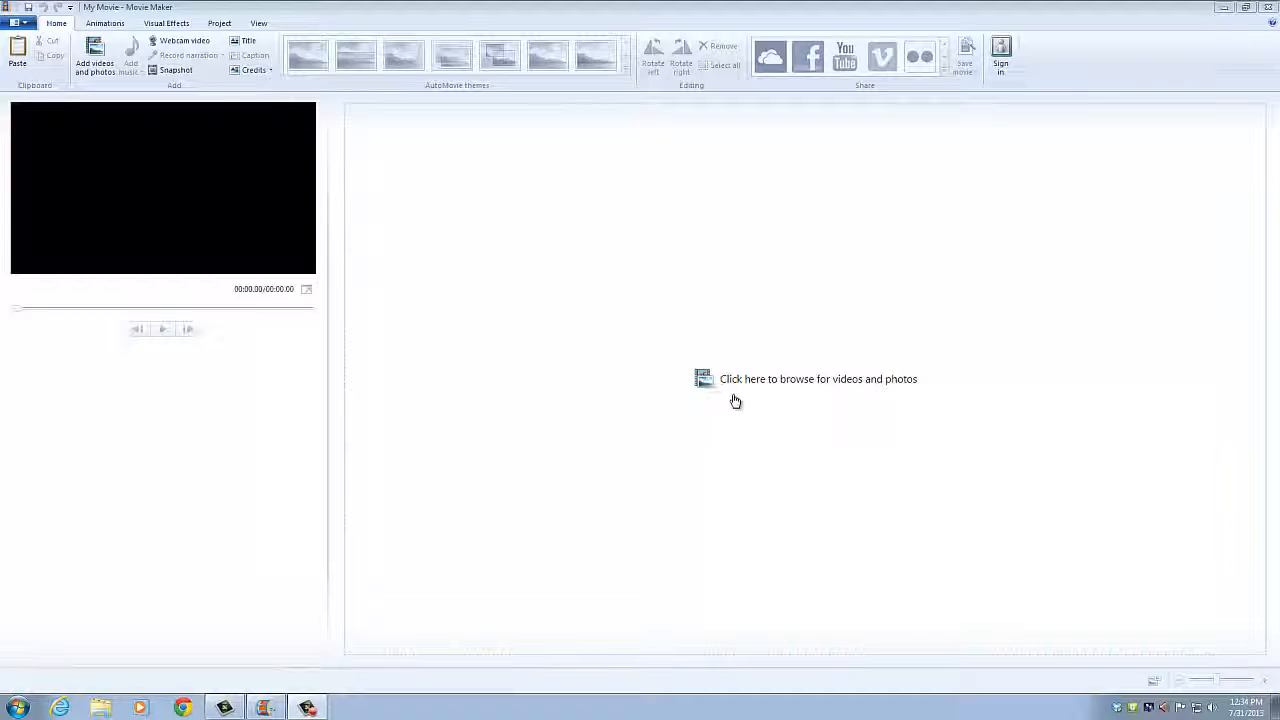
Import 130731-084741.wmv from the Documents library and trim it to start at about 25.61 s and end at about 410.73 s.
{"action": "left_click", "coordinate": [775, 400]}
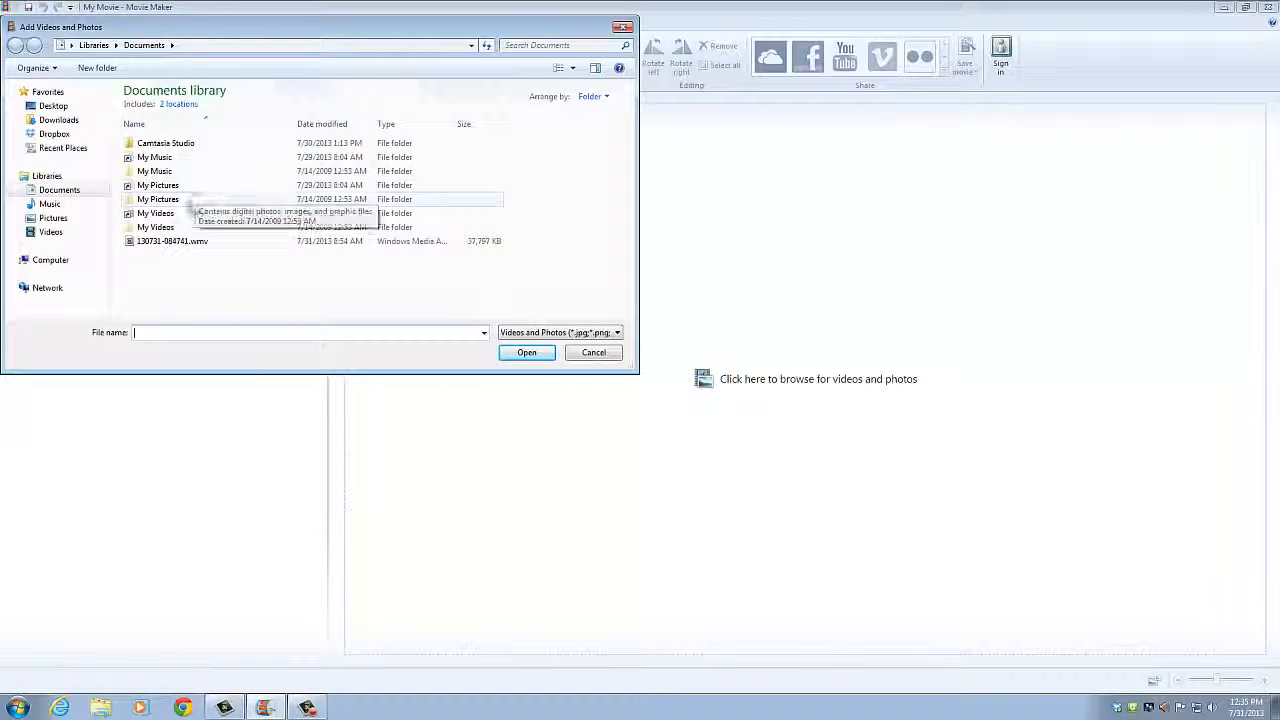
{"action": "double_click", "coordinate": [166, 243]}
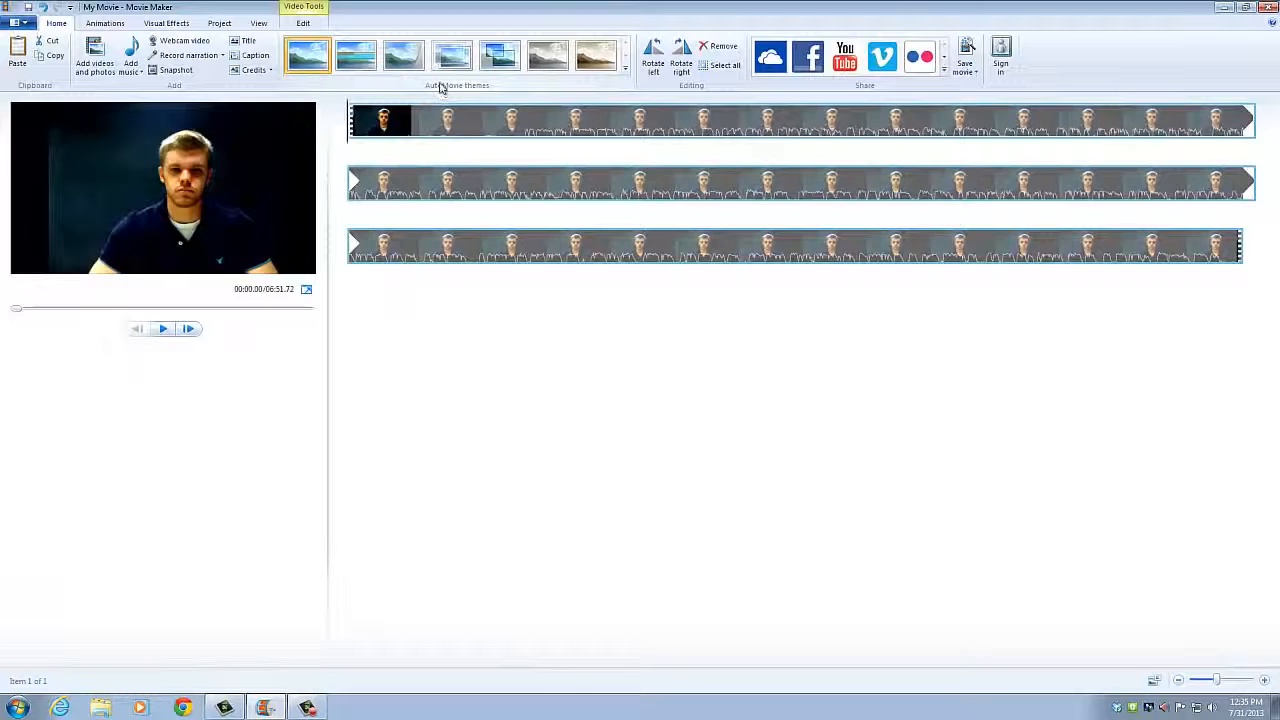
{"action": "left_click", "coordinate": [306, 23]}
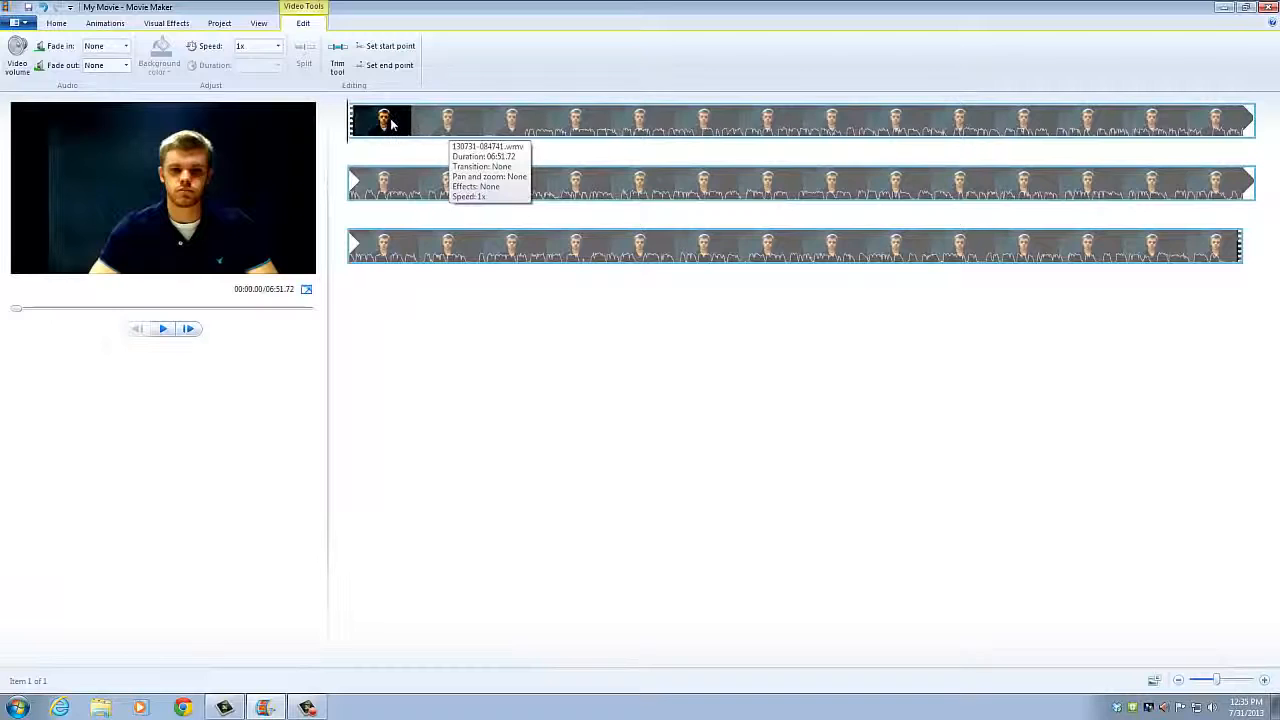
{"action": "left_click", "coordinate": [339, 67]}
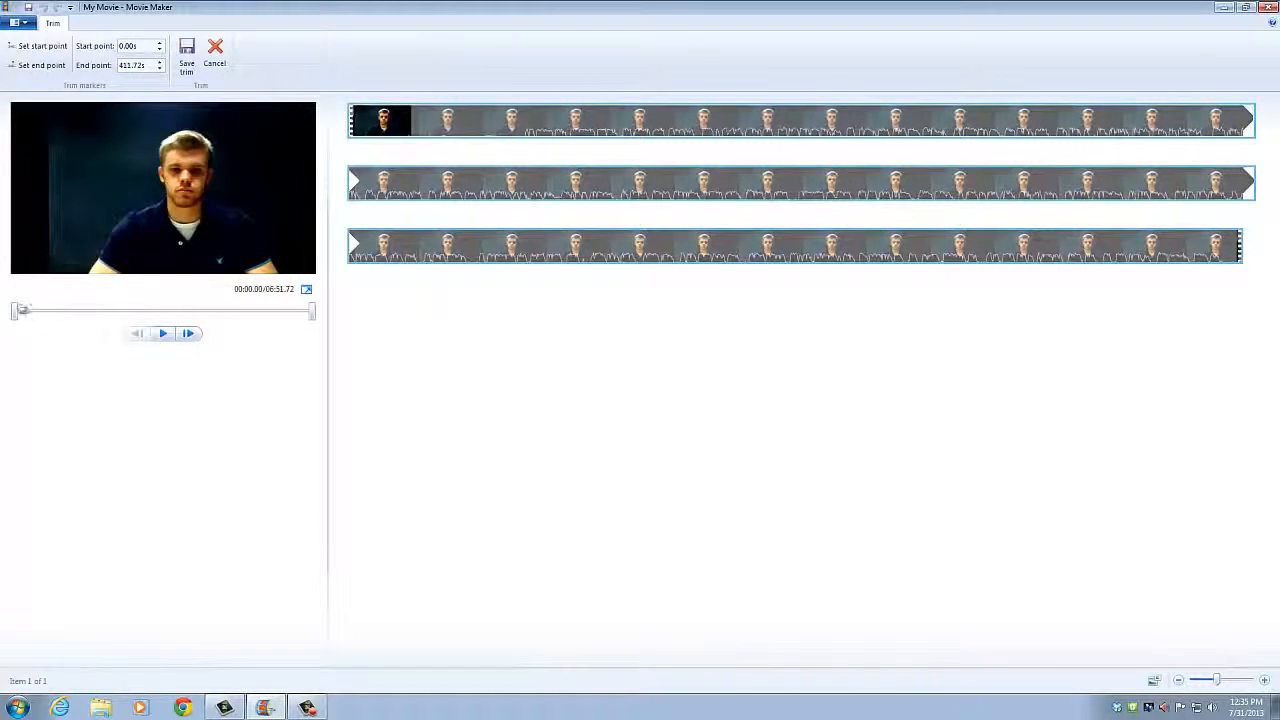
{"action": "mouse_move", "coordinate": [15, 317]}
{"action": "left_mouse_down"}
{"action": "mouse_move", "coordinate": [67, 317]}
{"action": "mouse_move", "coordinate": [34, 313]}
{"action": "left_mouse_up"}
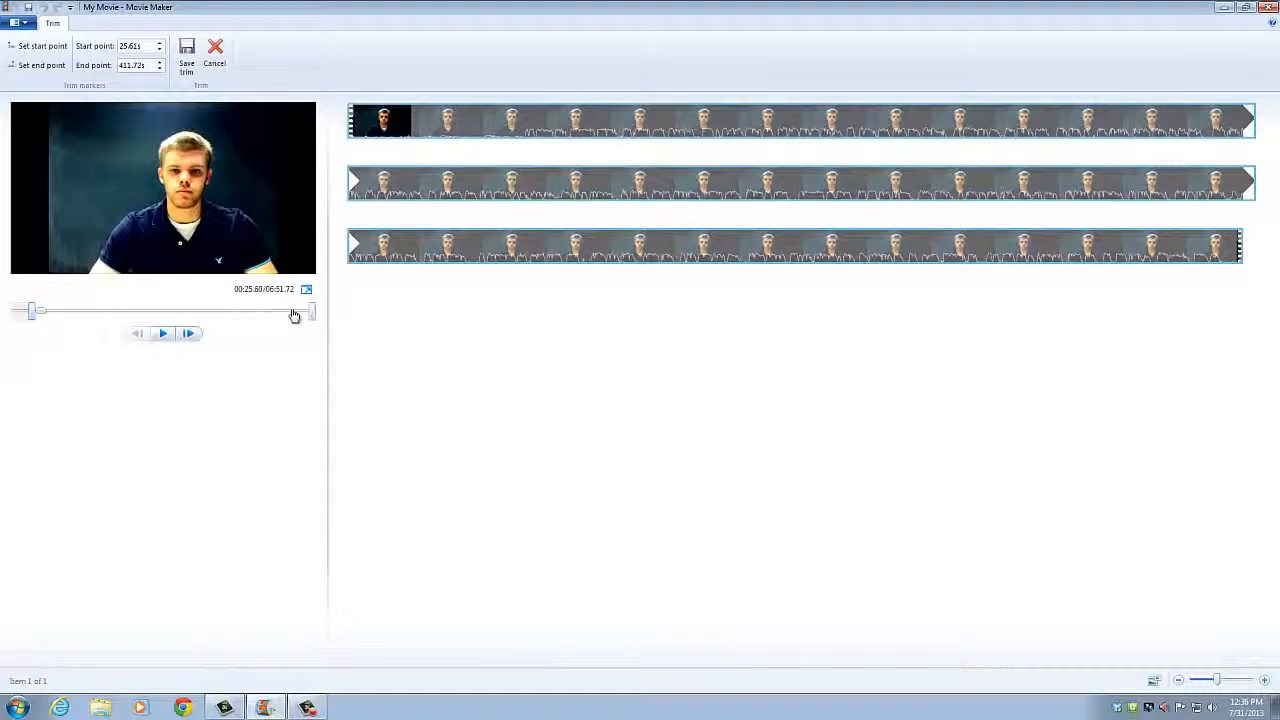
{"action": "left_click_drag", "start_coordinate": [313, 320], "coordinate": [313, 318]}
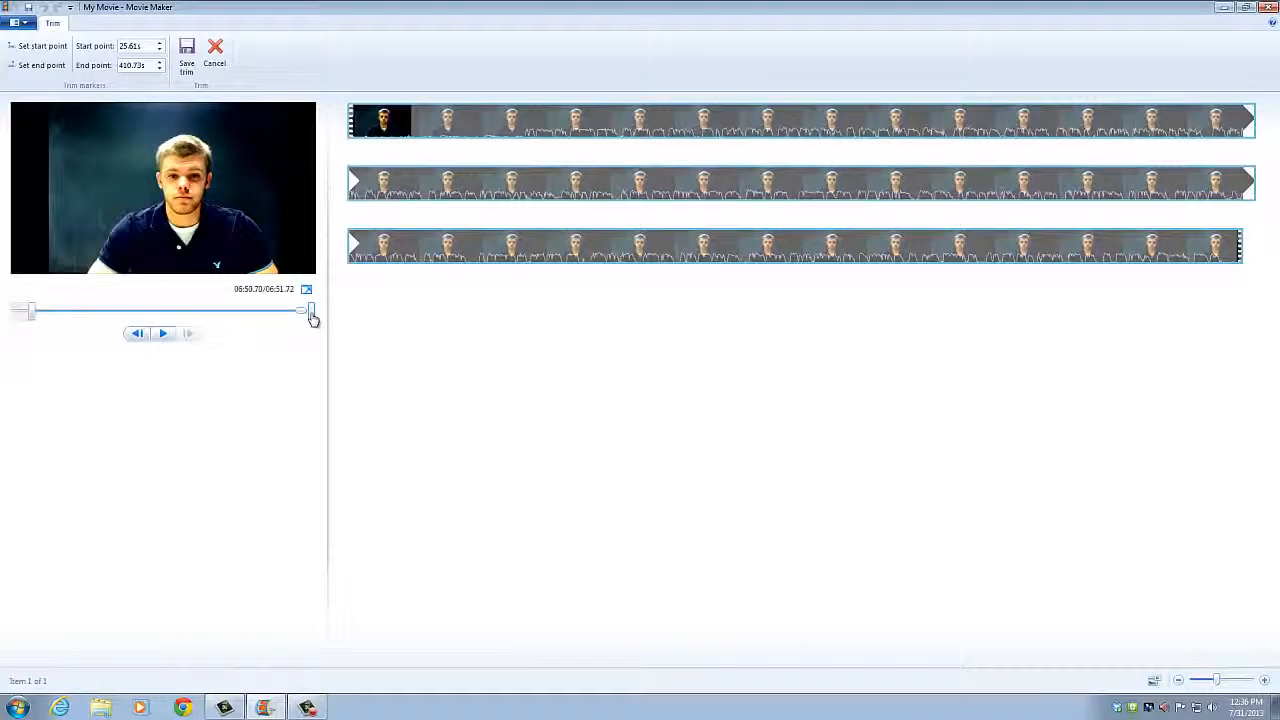
{"action": "left_click", "coordinate": [190, 58]}
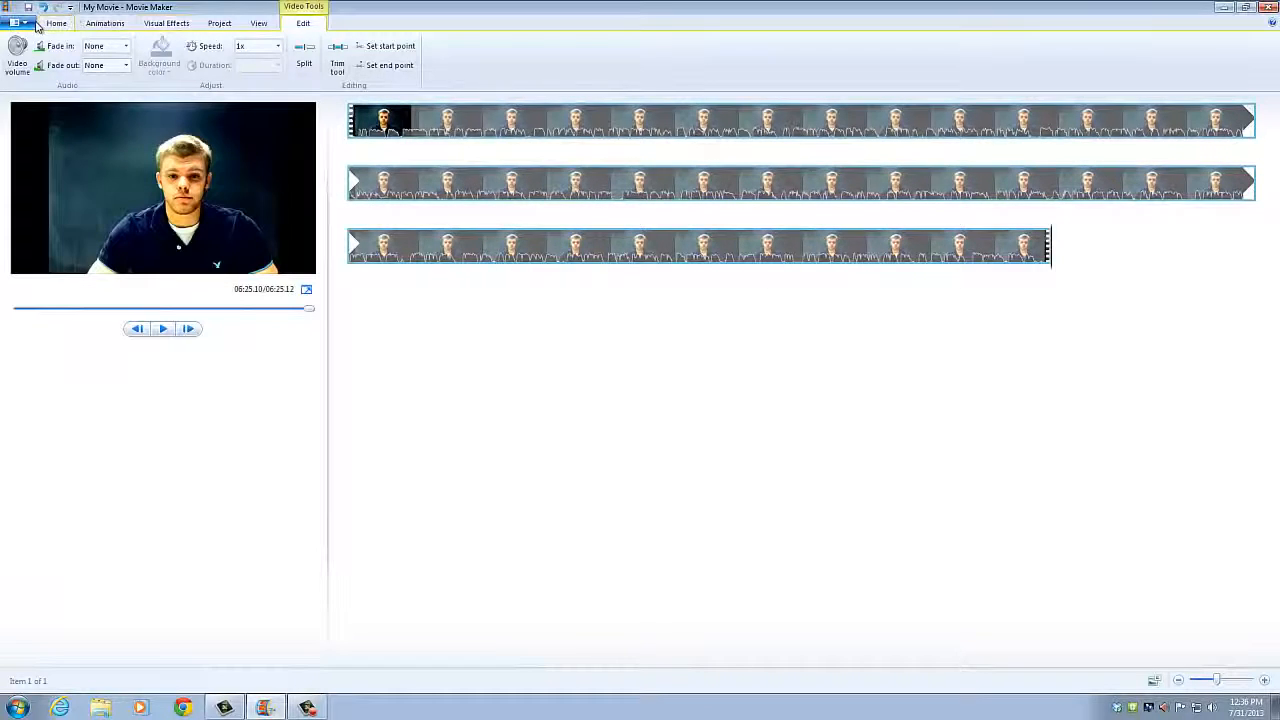
Export the trimmed movie with the For computer setting as the Windows Media Video file My Movie.wmv in the Videos library.
{"action": "left_click", "coordinate": [18, 23]}
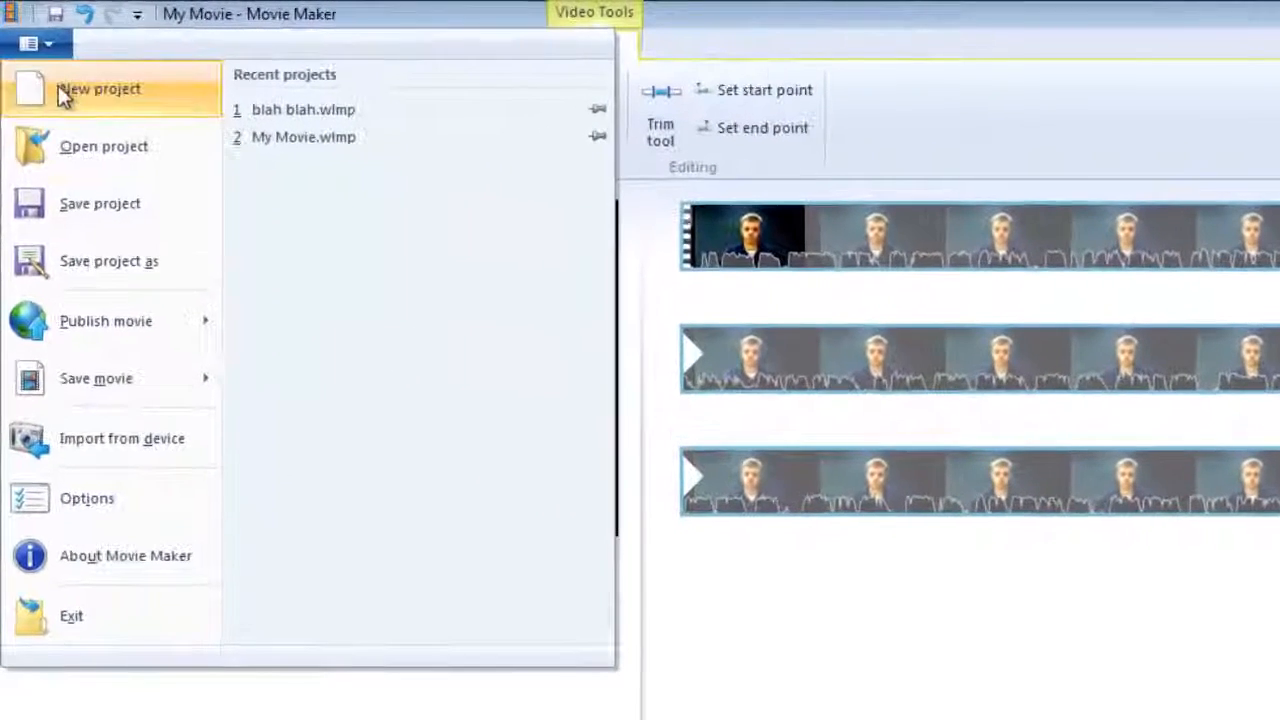
{"action": "mouse_move", "coordinate": [88, 314]}
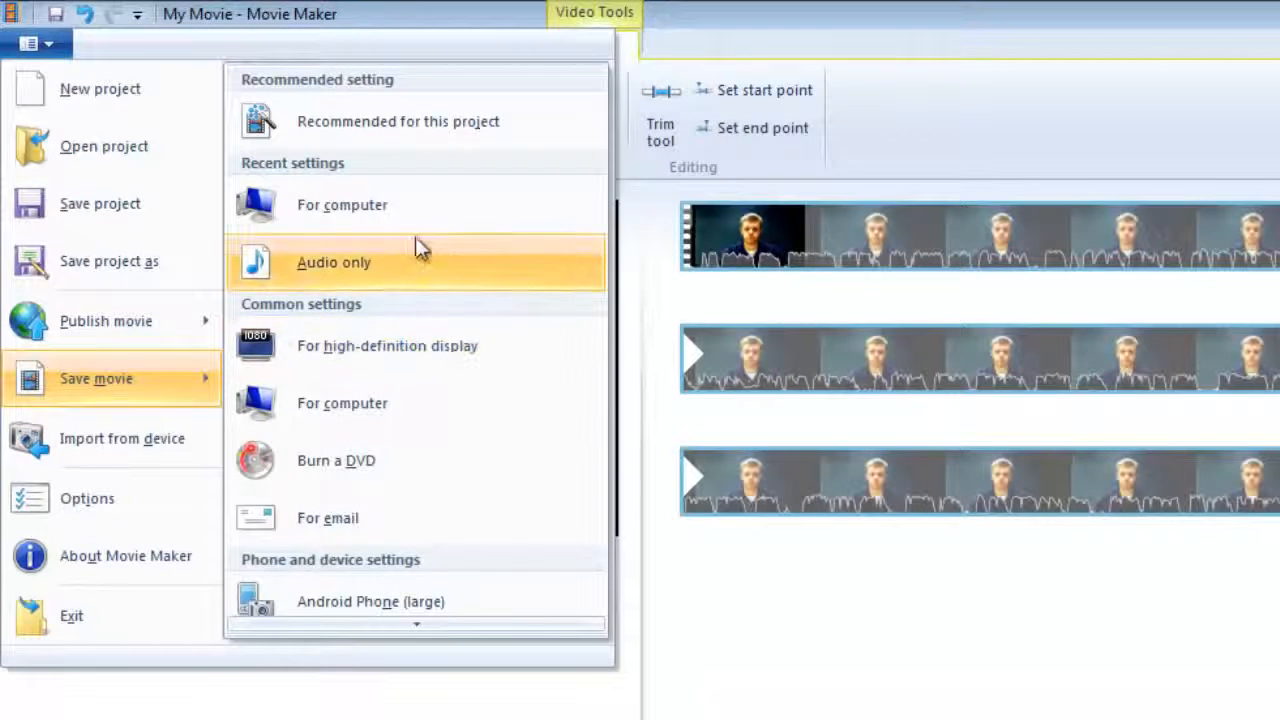
{"action": "mouse_move", "coordinate": [422, 218]}
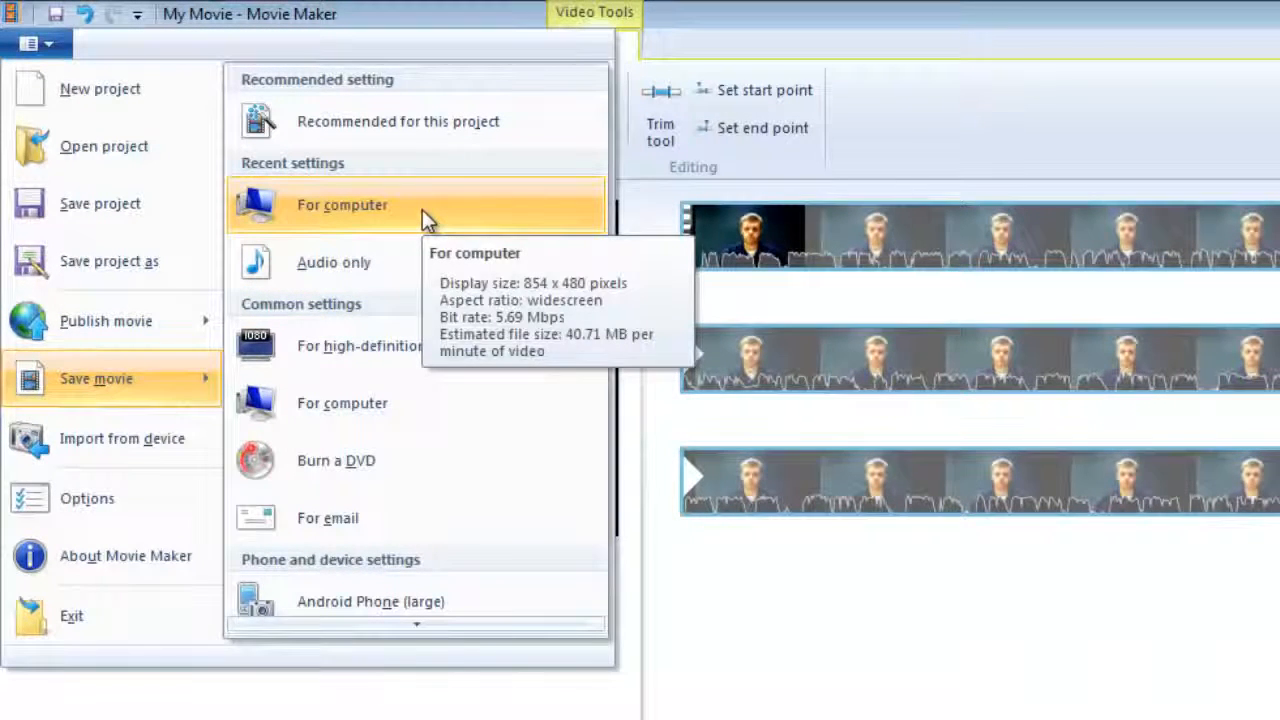
{"action": "left_click", "coordinate": [422, 209]}
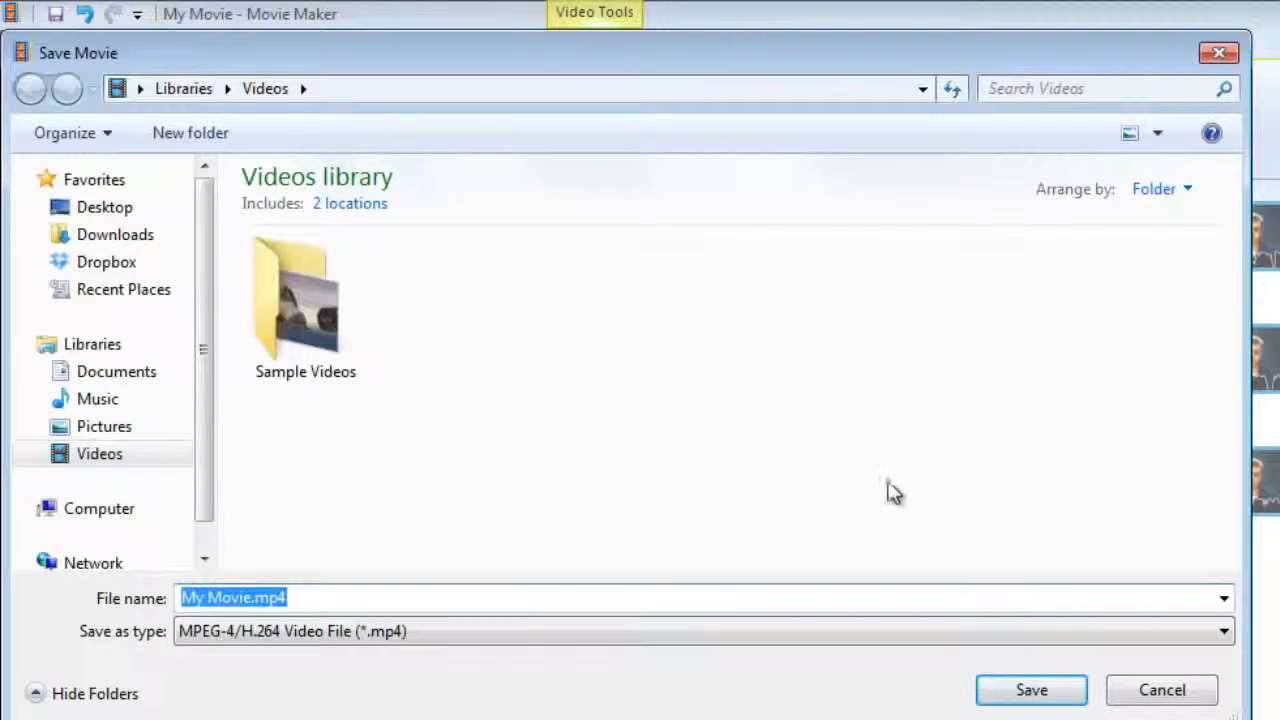
{"action": "left_click", "coordinate": [1225, 633]}
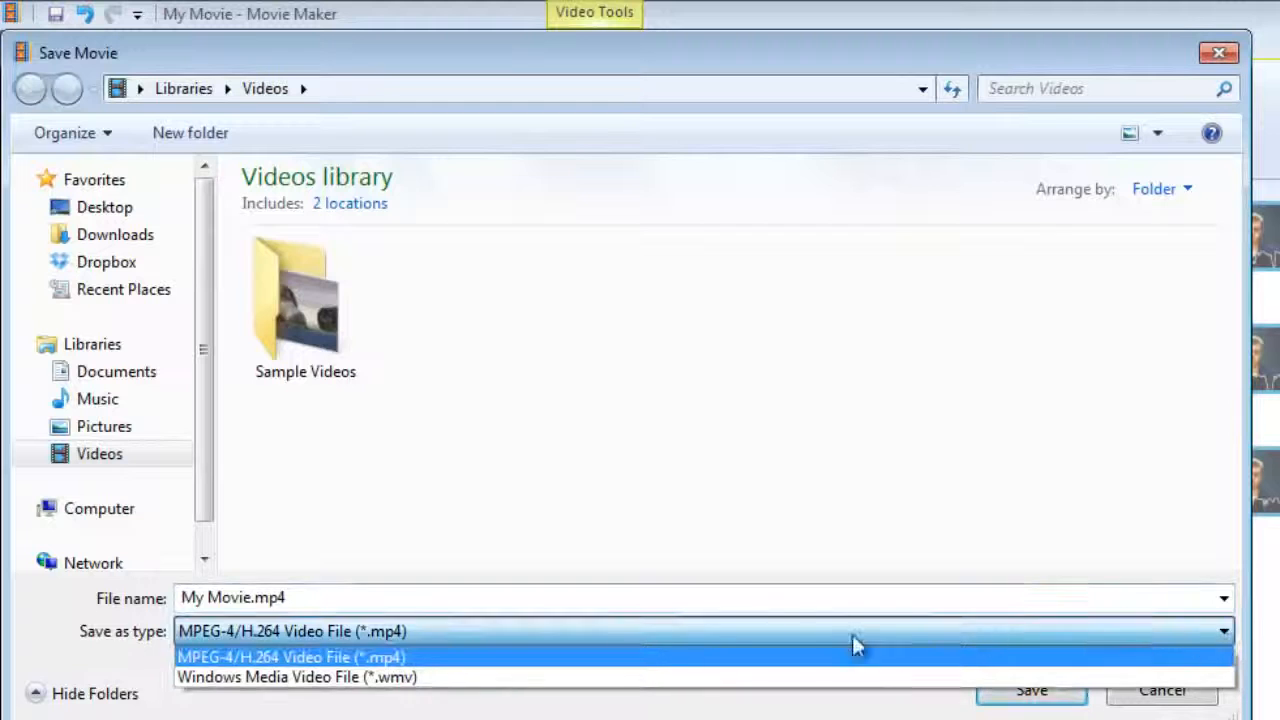
{"action": "left_click", "coordinate": [394, 677]}
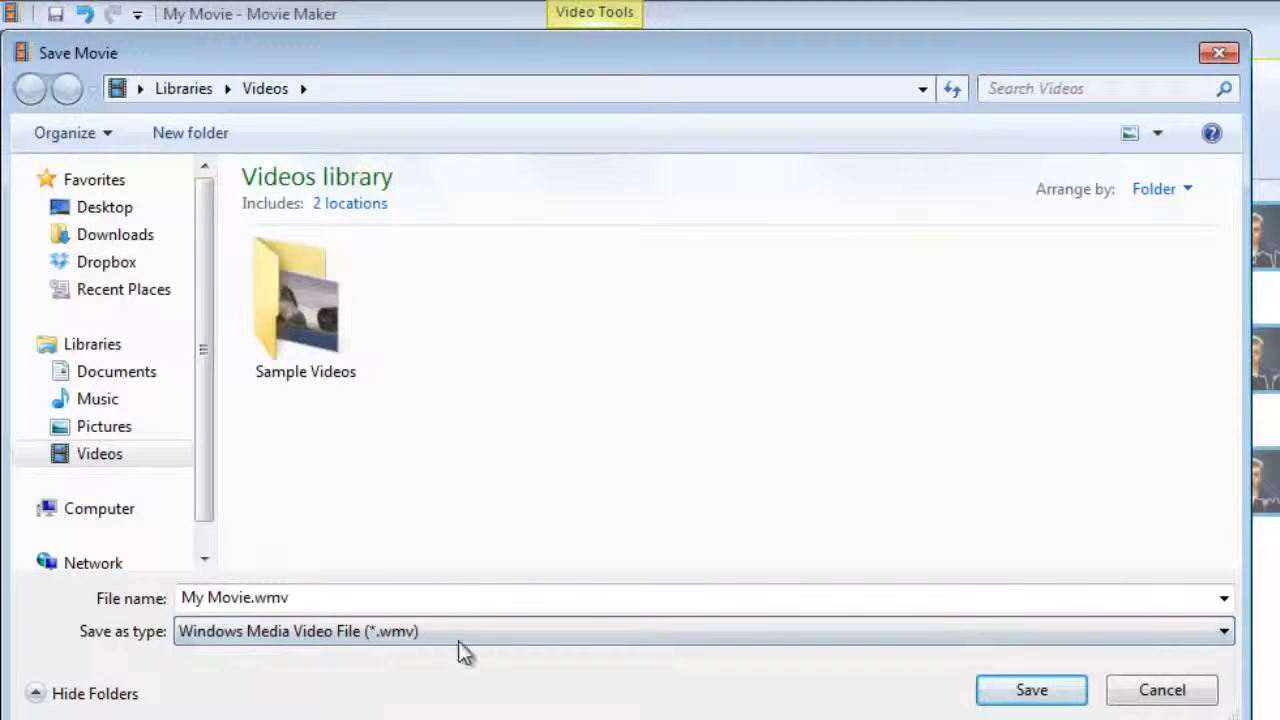
{"action": "left_click", "coordinate": [1034, 692]}
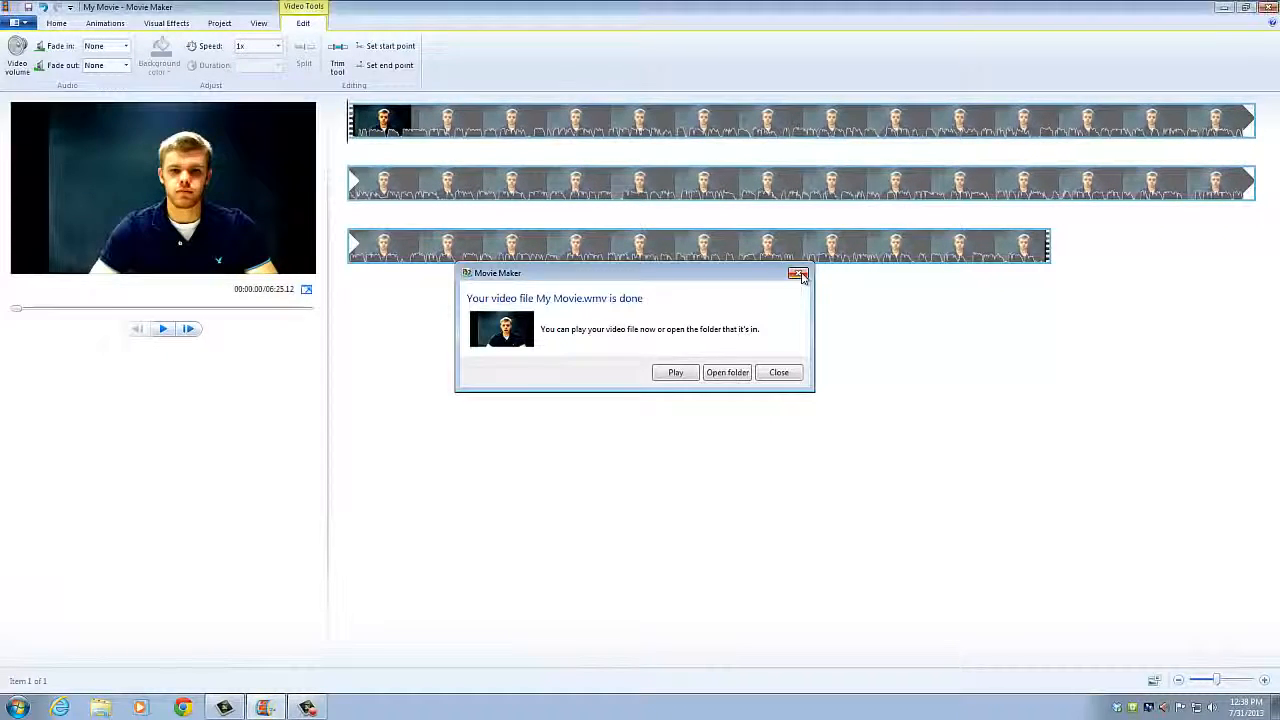
{"action": "left_click", "coordinate": [798, 274]}
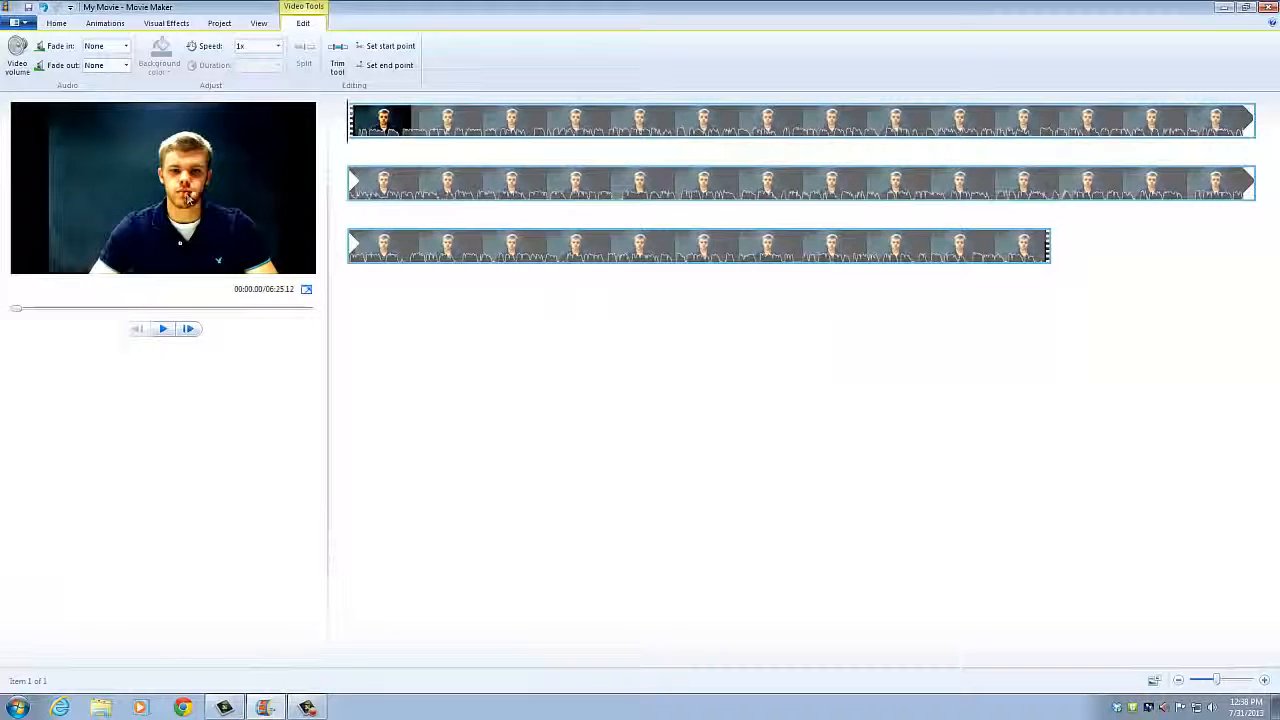
Add the exported My Movie.wmv from the Videos library as a music track, showing video files in the file filter.
{"action": "left_click", "coordinate": [56, 22]}
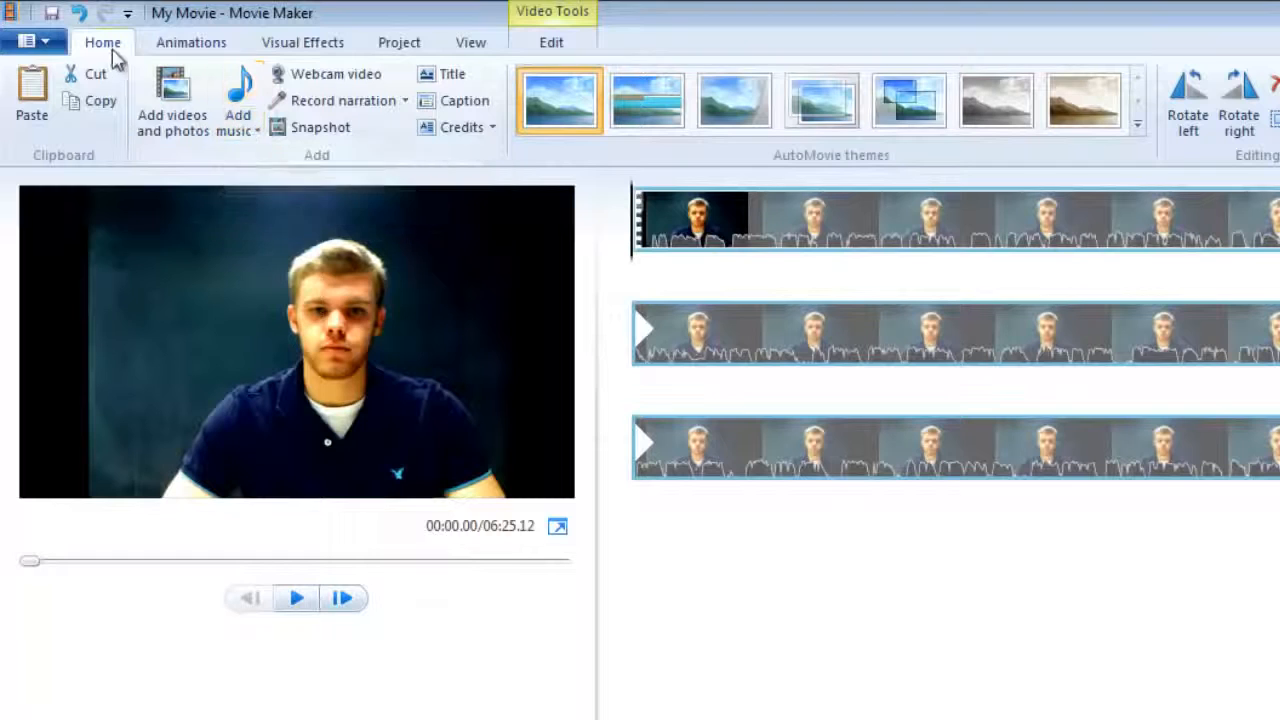
{"action": "left_click", "coordinate": [257, 131]}
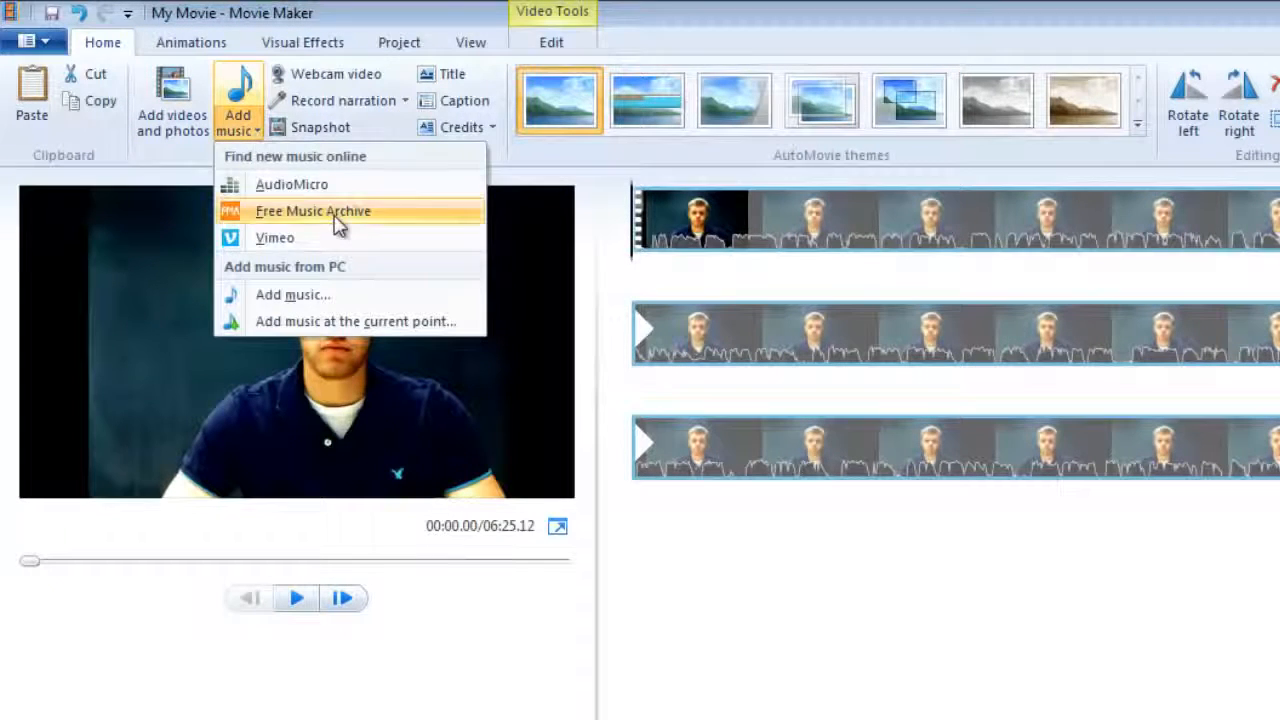
{"action": "left_click", "coordinate": [331, 297]}
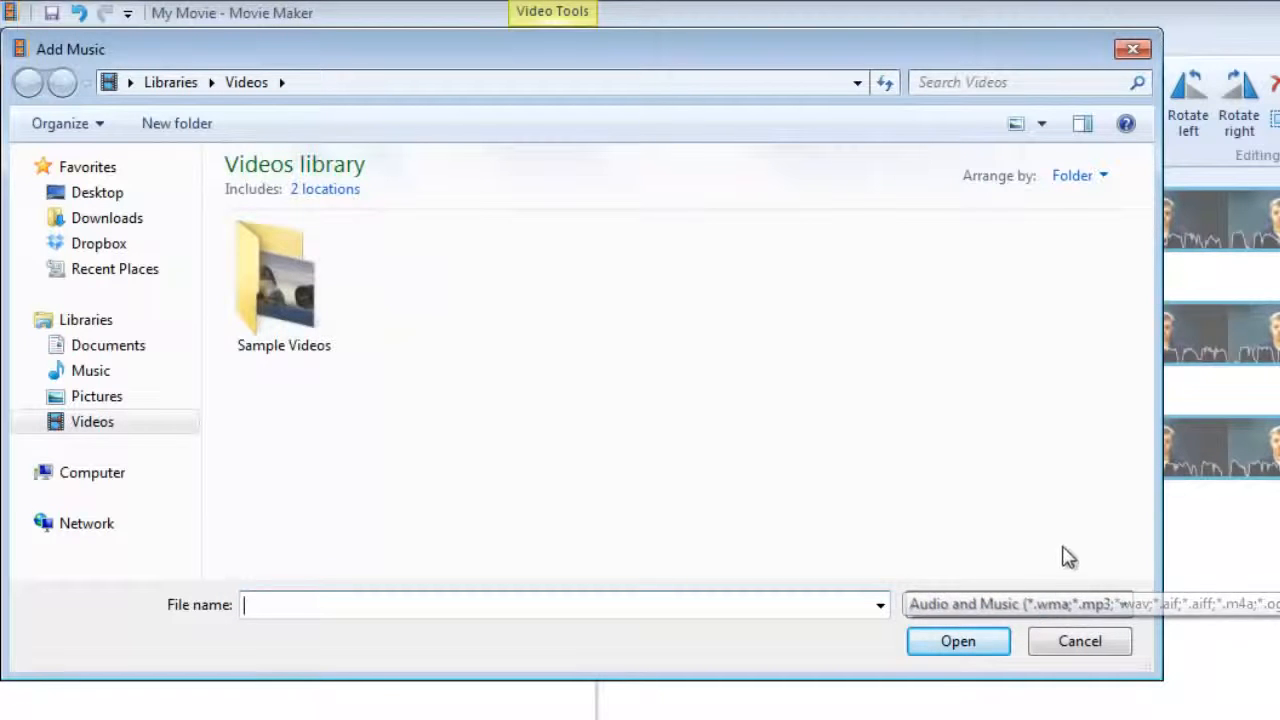
{"action": "left_click", "coordinate": [1124, 607]}
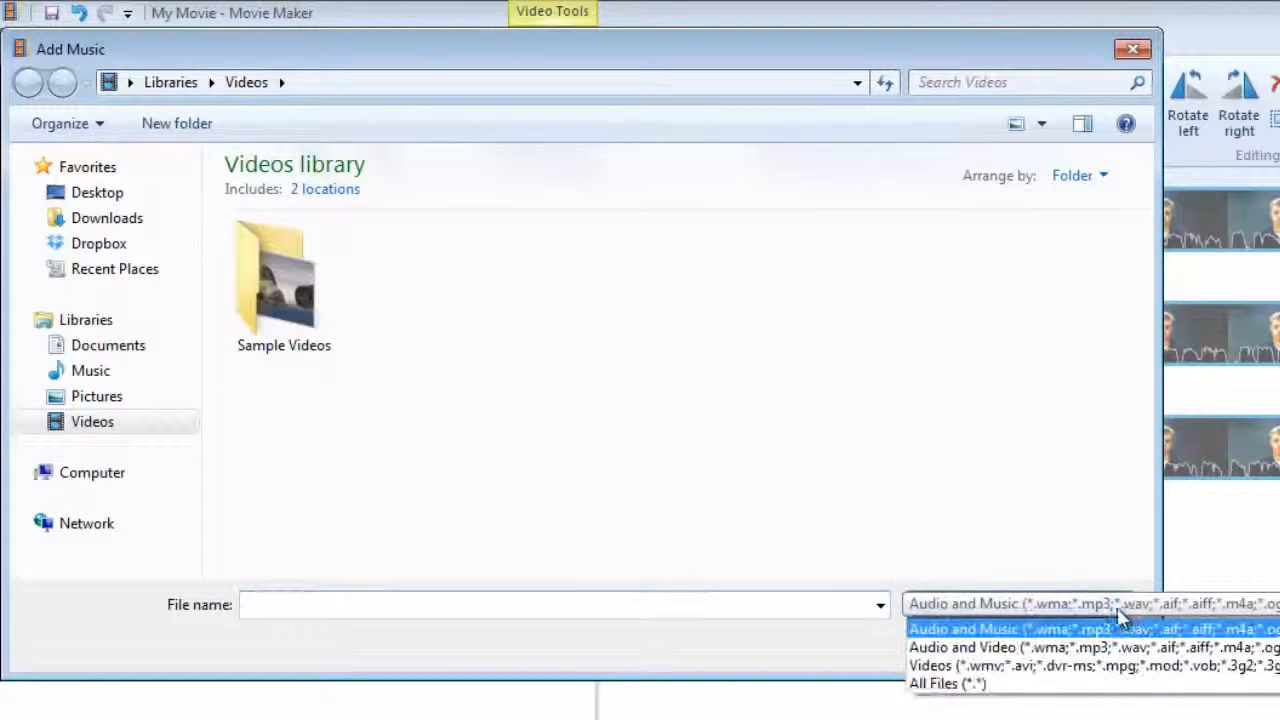
{"action": "left_click", "coordinate": [1040, 672]}
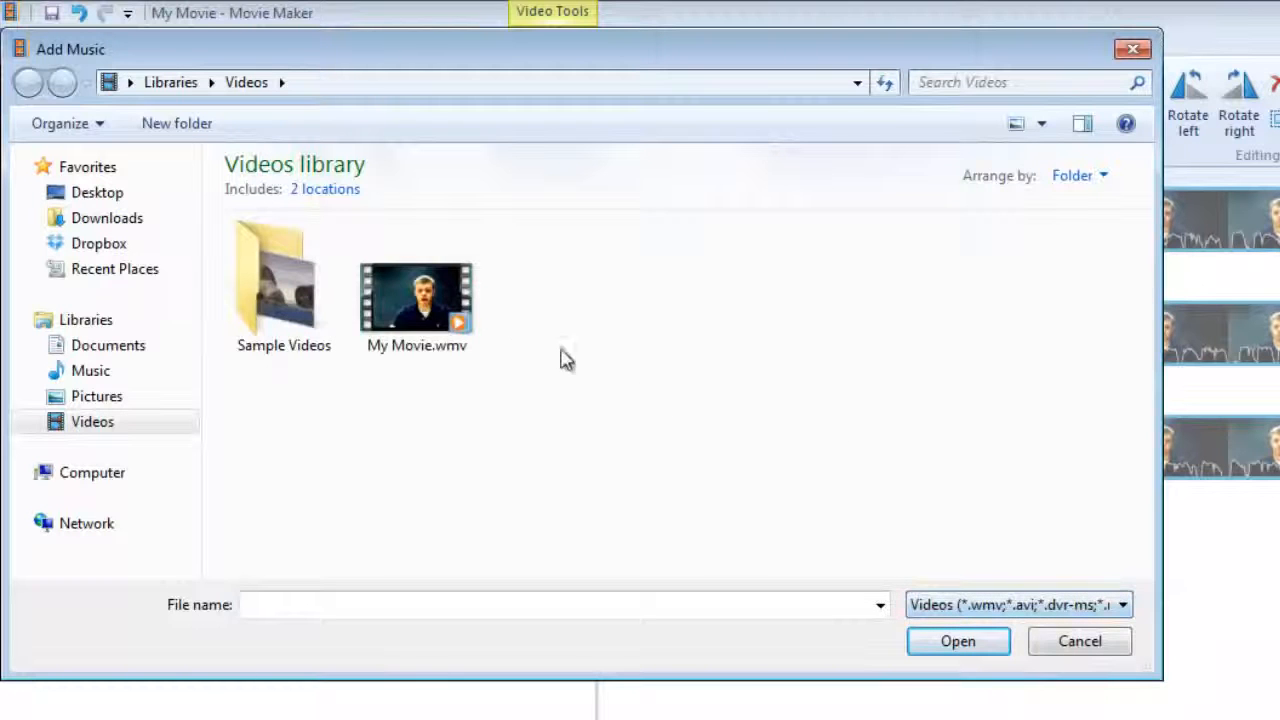
{"action": "double_click", "coordinate": [411, 302]}
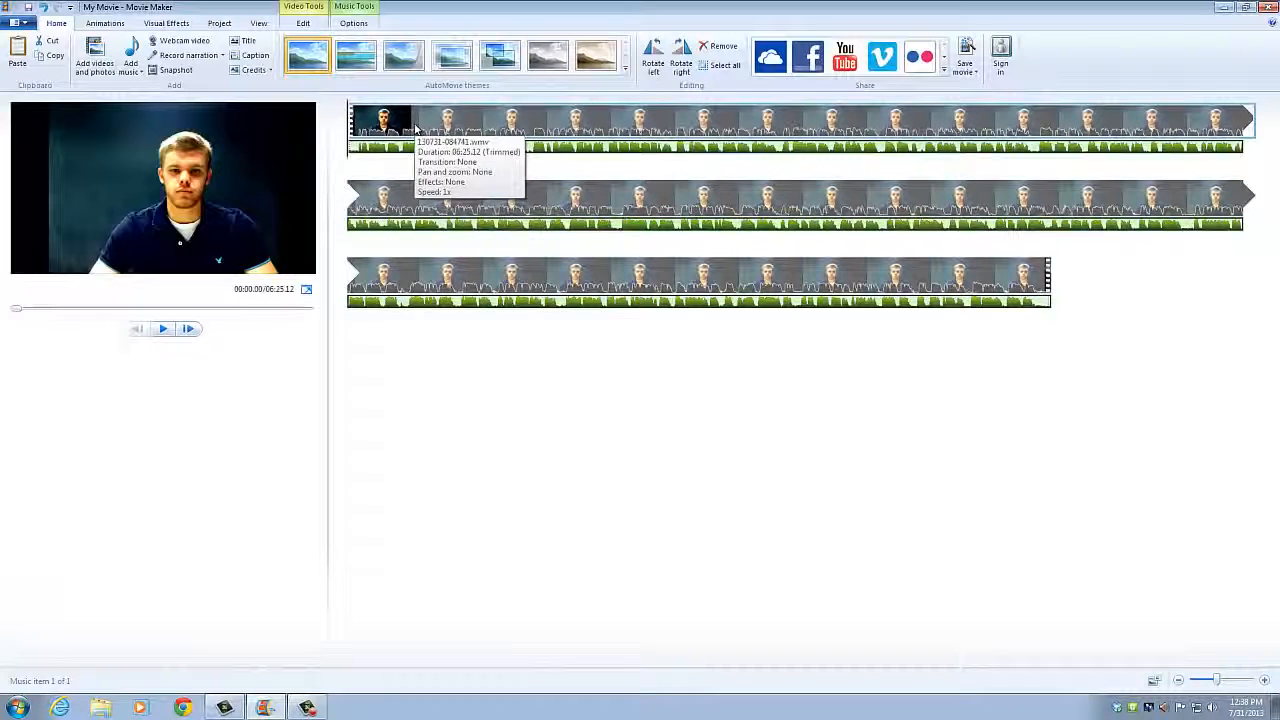
Mute the original video clip by lowering its video volume to the minimum.
{"action": "left_click", "coordinate": [383, 122]}
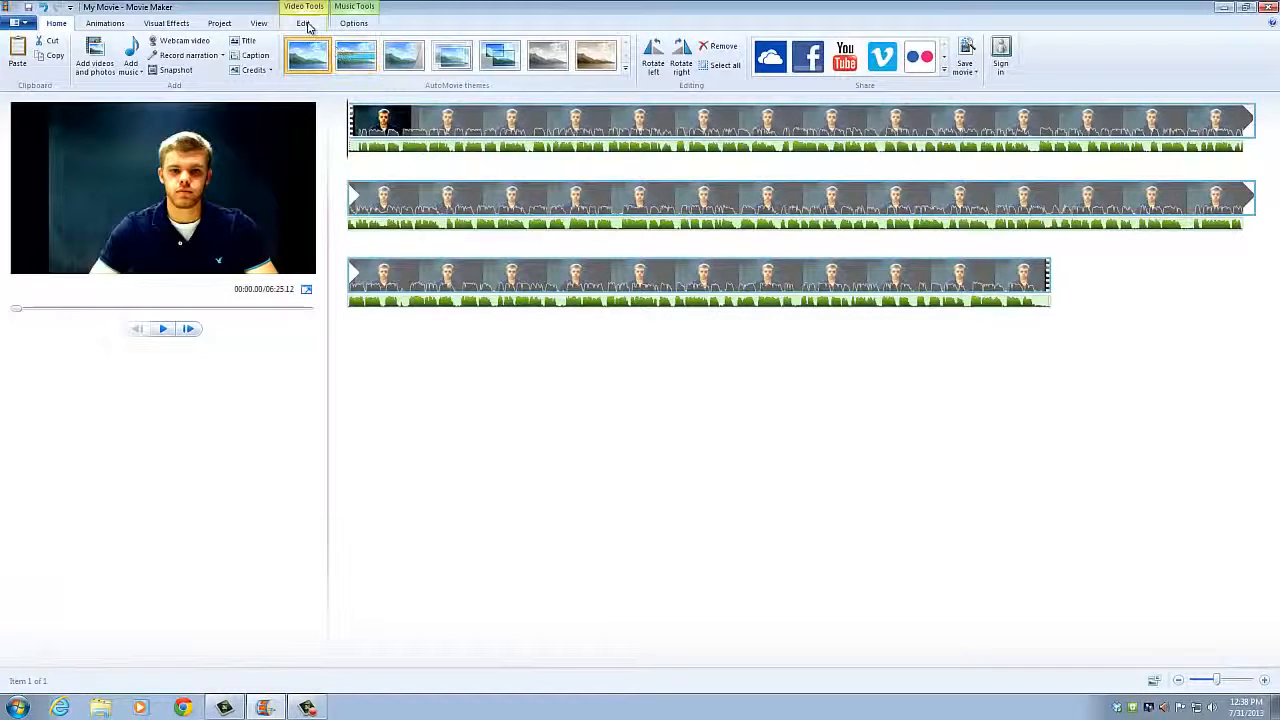
{"action": "left_click", "coordinate": [306, 25]}
{"action": "left_click", "coordinate": [17, 55]}
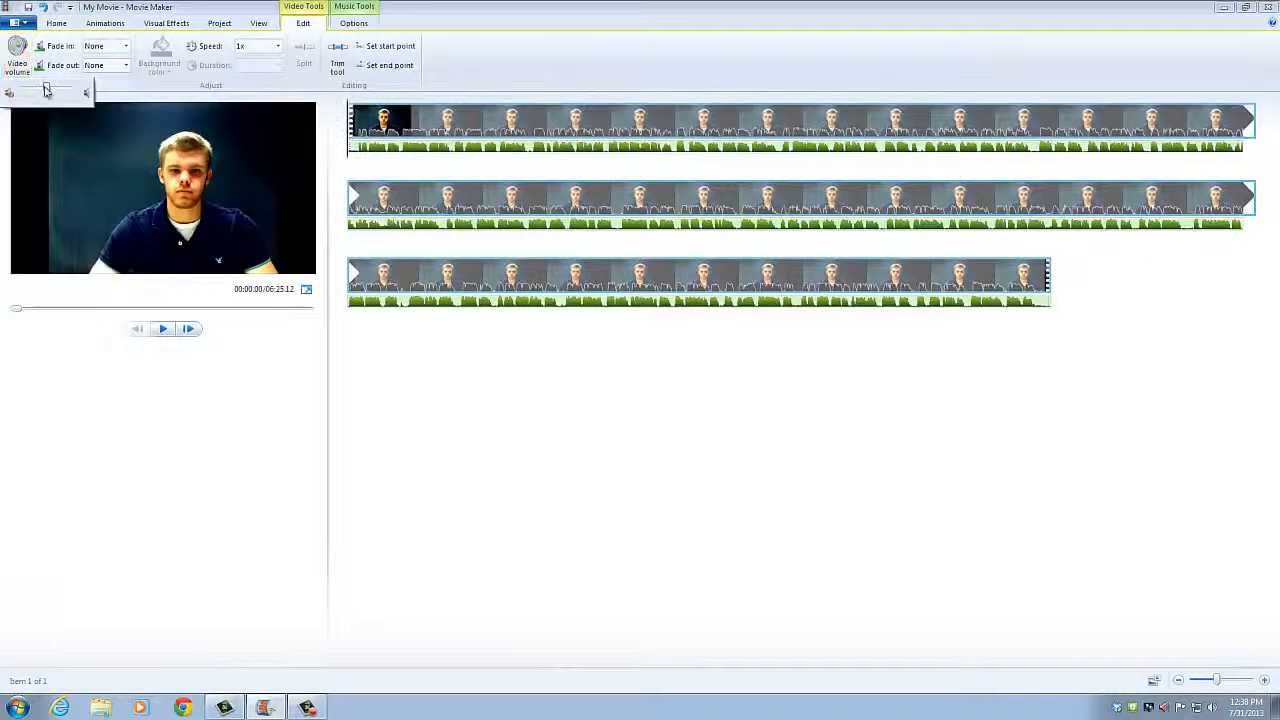
{"action": "left_click_drag", "start_coordinate": [48, 92], "coordinate": [24, 92]}
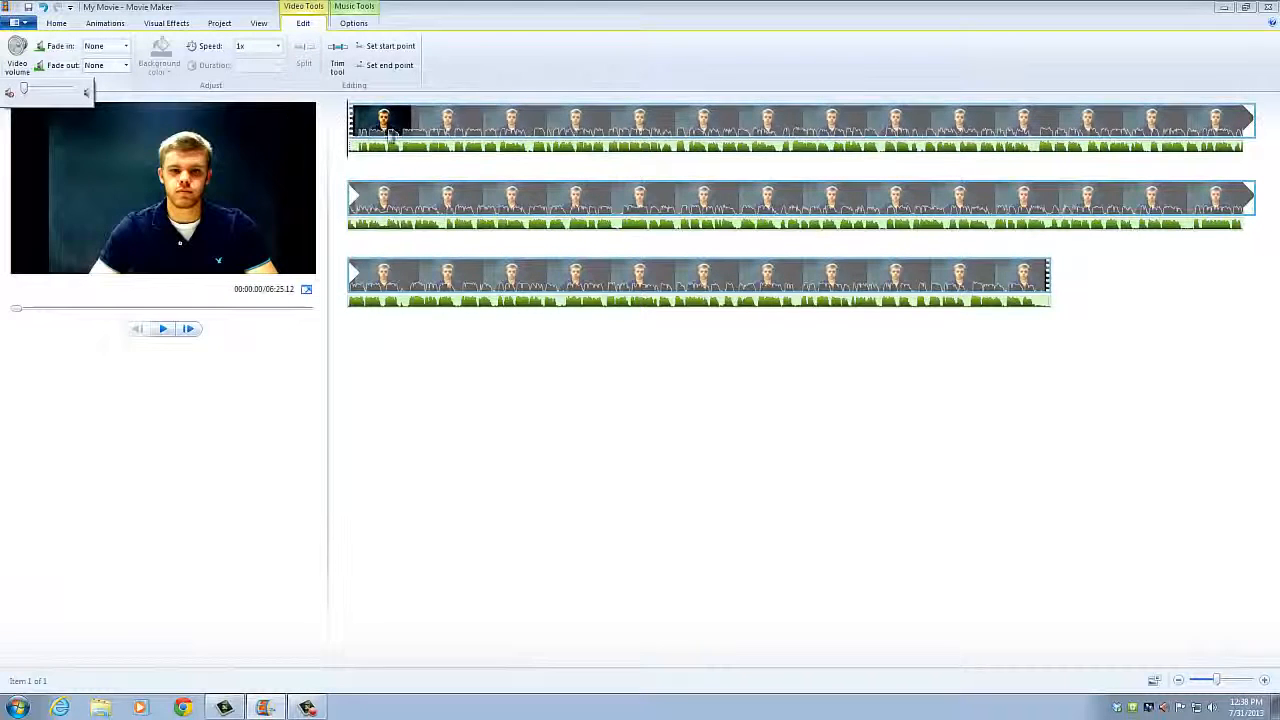
{"action": "left_click", "coordinate": [398, 367]}
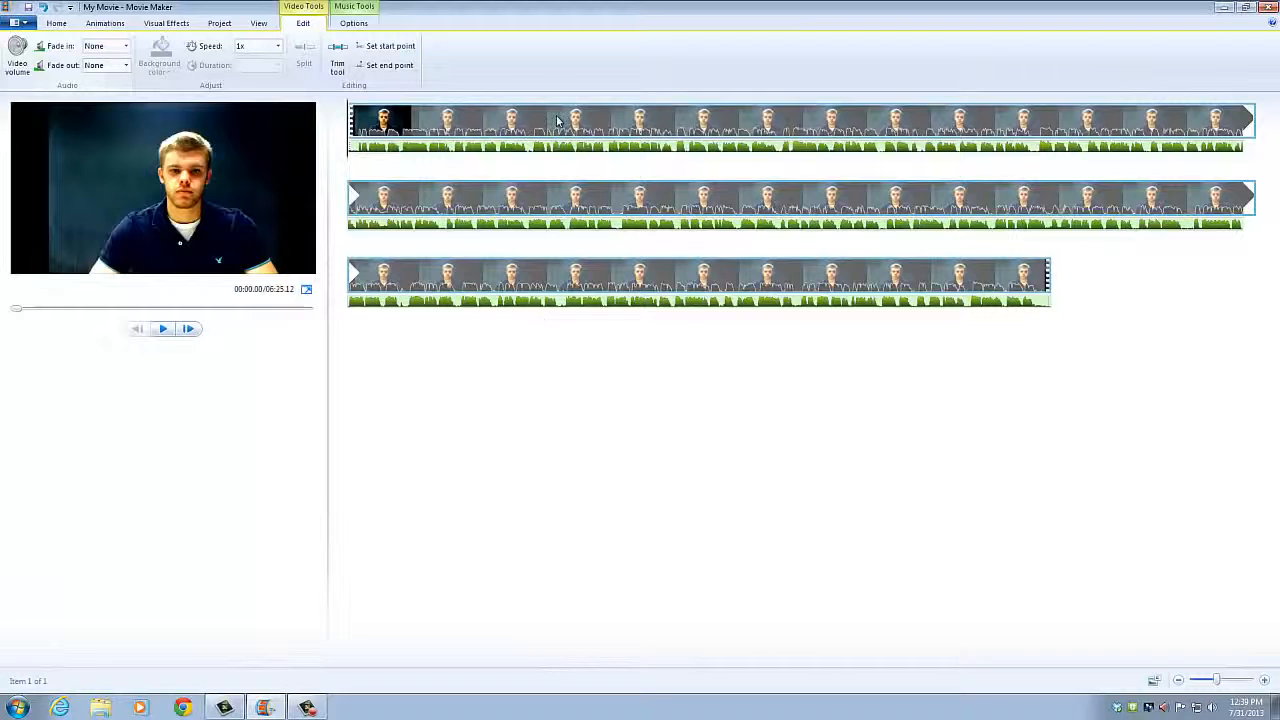
Find the start of the unwanted section by scrubbing and playing, and split the video clip at about 05:16.13.
{"action": "left_click", "coordinate": [357, 140]}
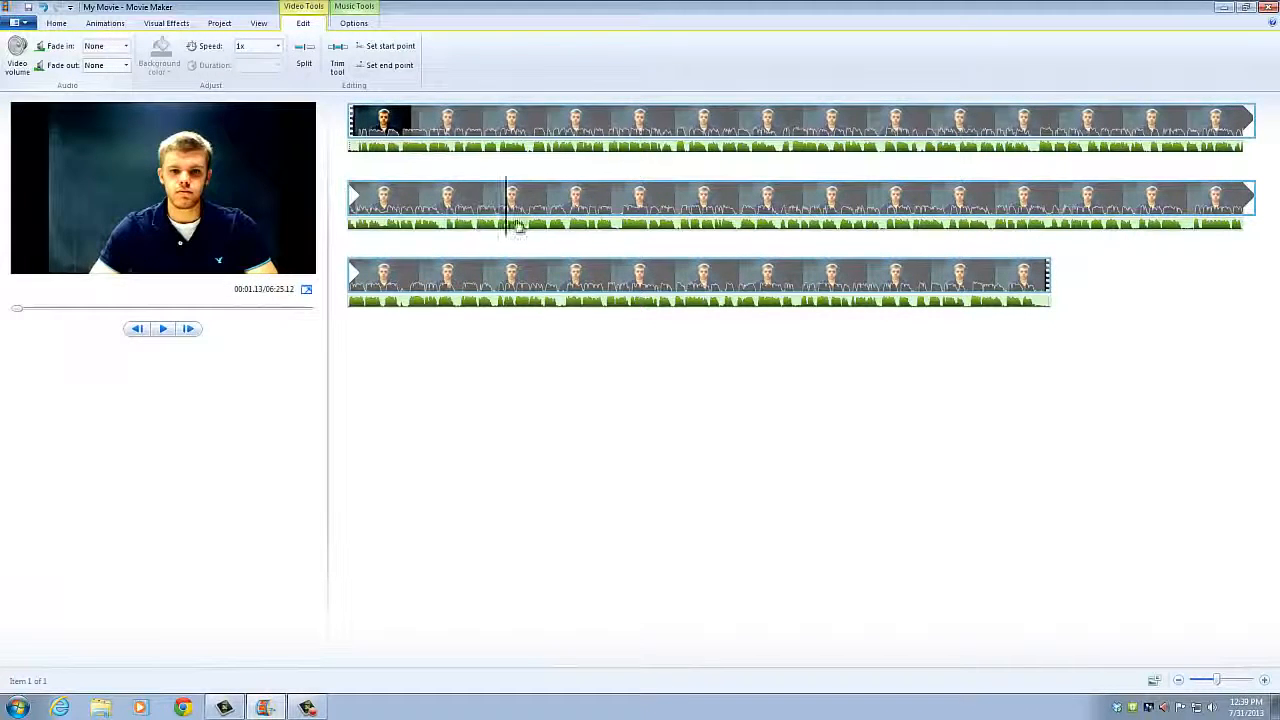
{"action": "left_click", "coordinate": [537, 272]}
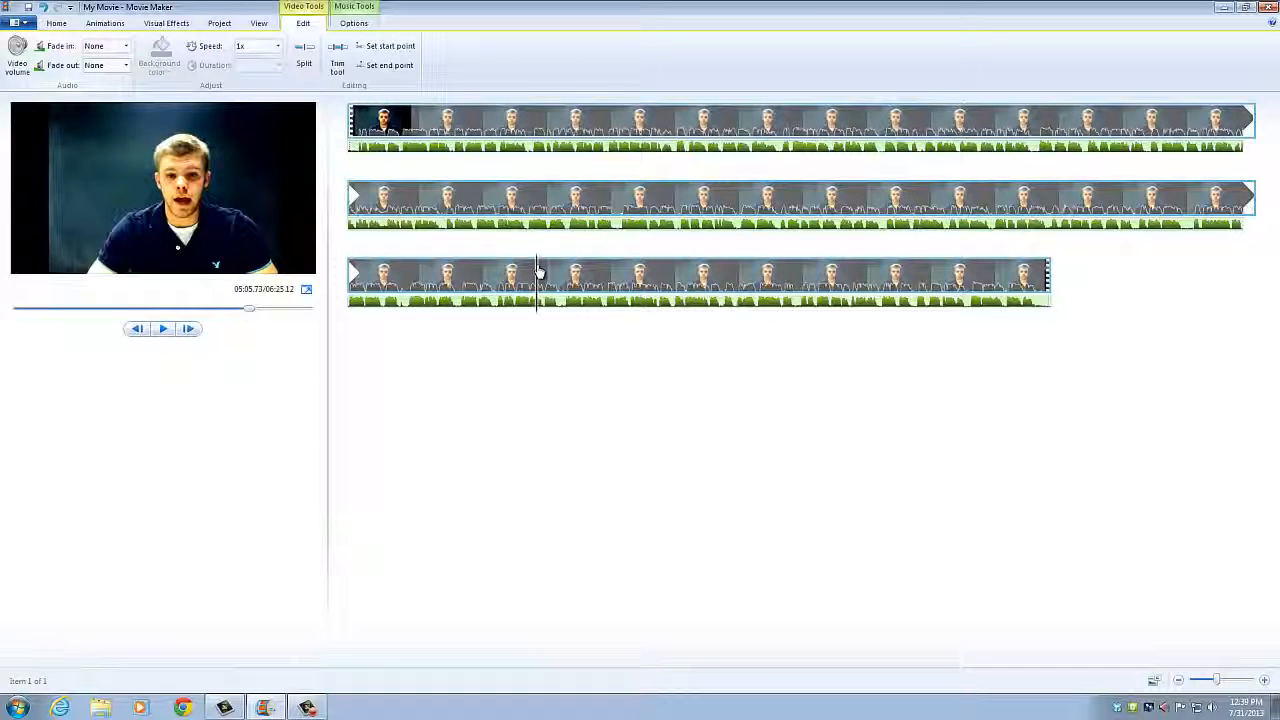
{"action": "left_click_drag", "start_coordinate": [546, 272], "coordinate": [567, 273]}
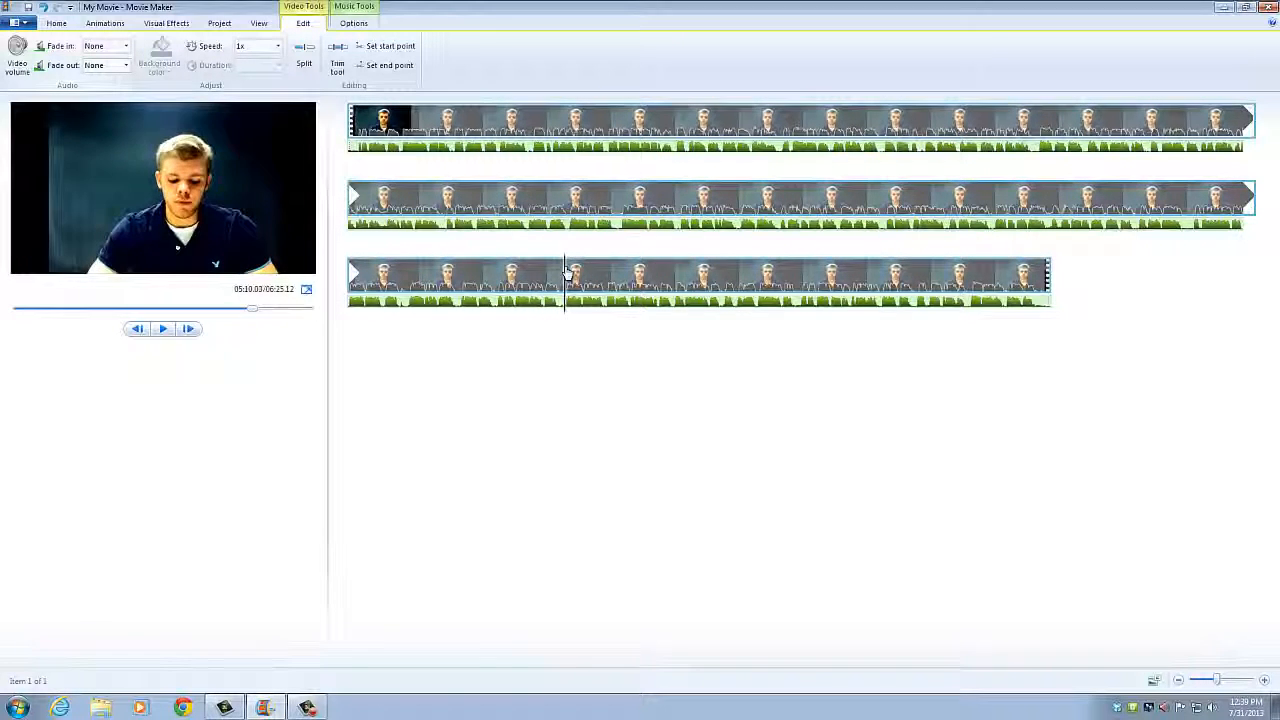
{"action": "left_click", "coordinate": [163, 328]}
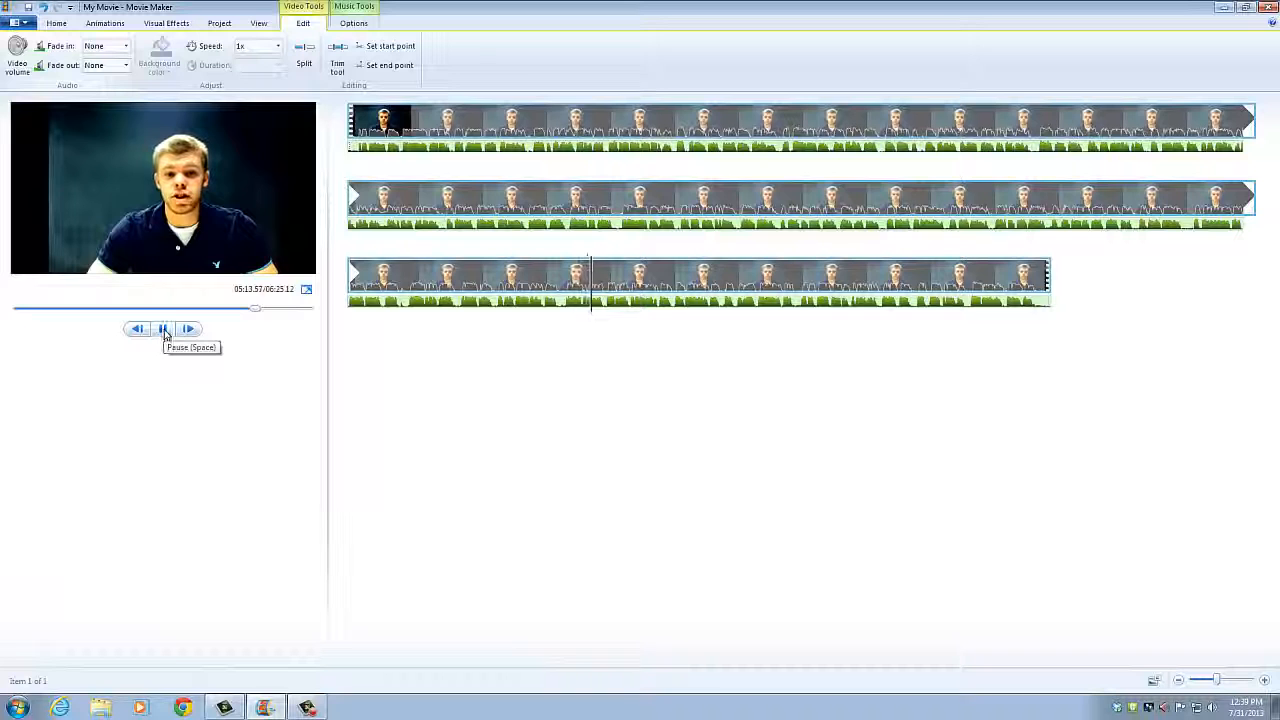
{"action": "left_click", "coordinate": [167, 332]}
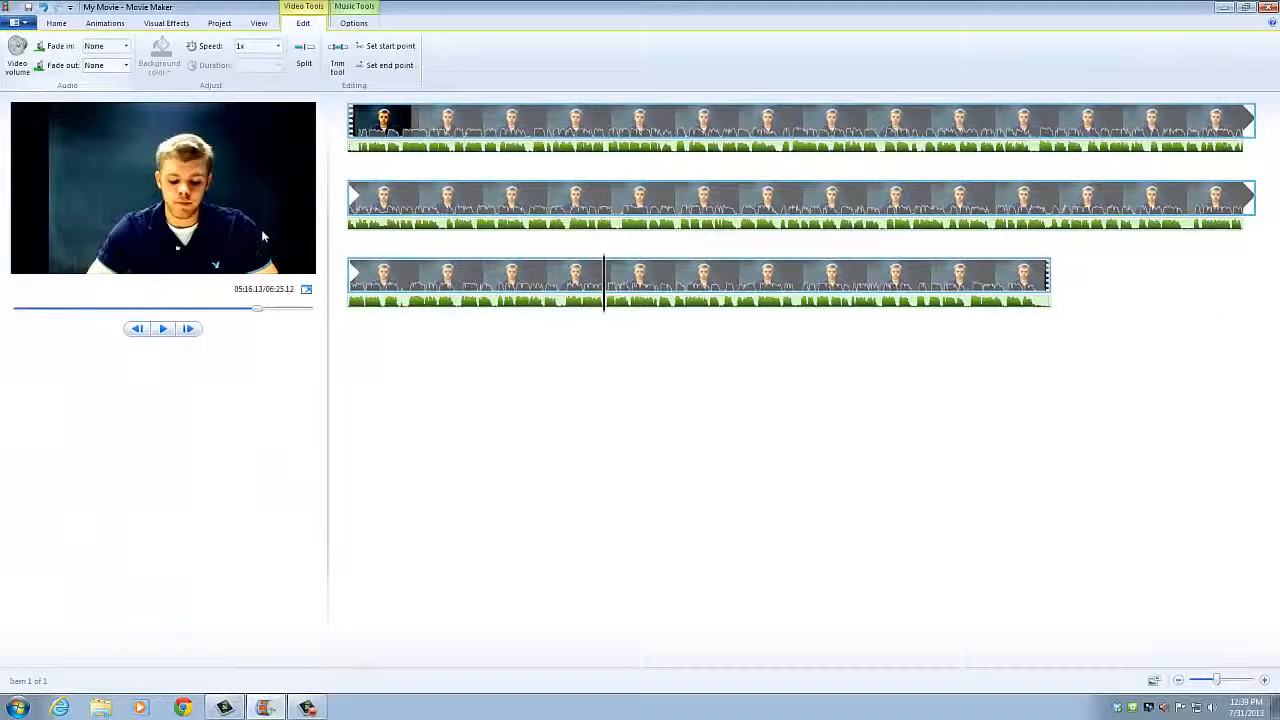
{"action": "left_click", "coordinate": [310, 63]}
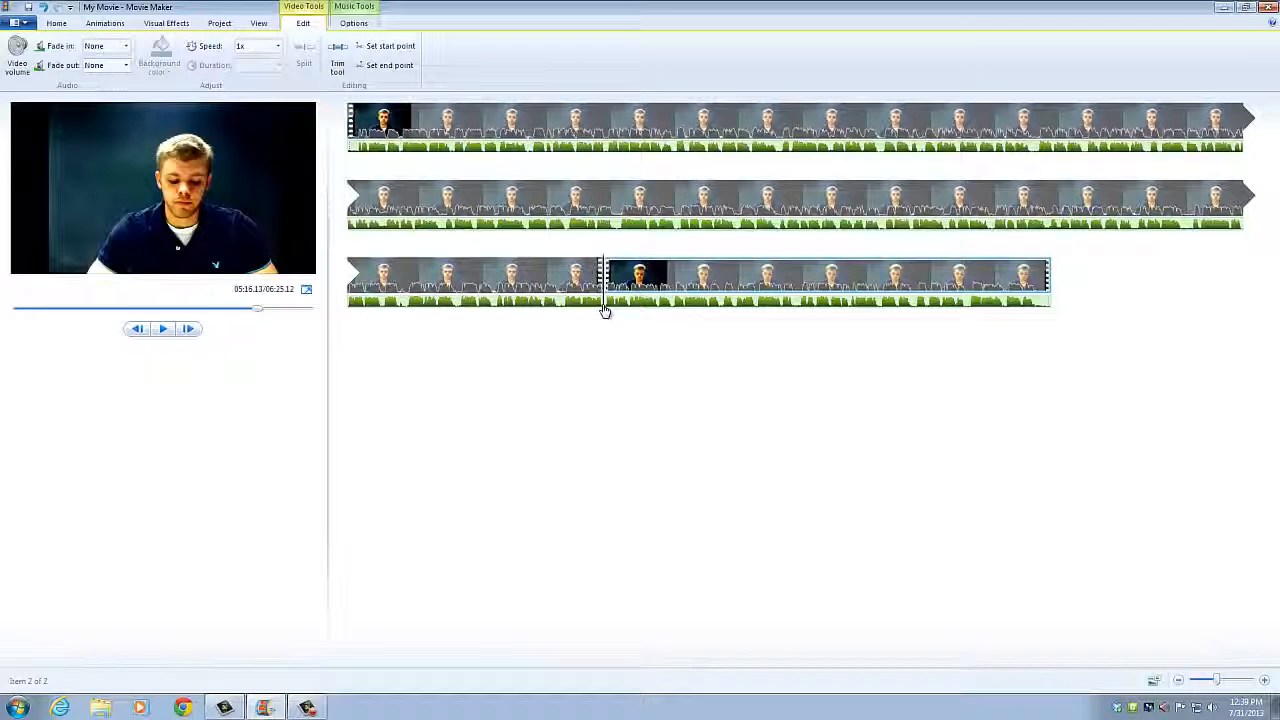
Play through to the end of the unwanted section and split the video clip again at about 05:26.87.
{"action": "left_click_drag", "start_coordinate": [605, 311], "coordinate": [640, 306]}
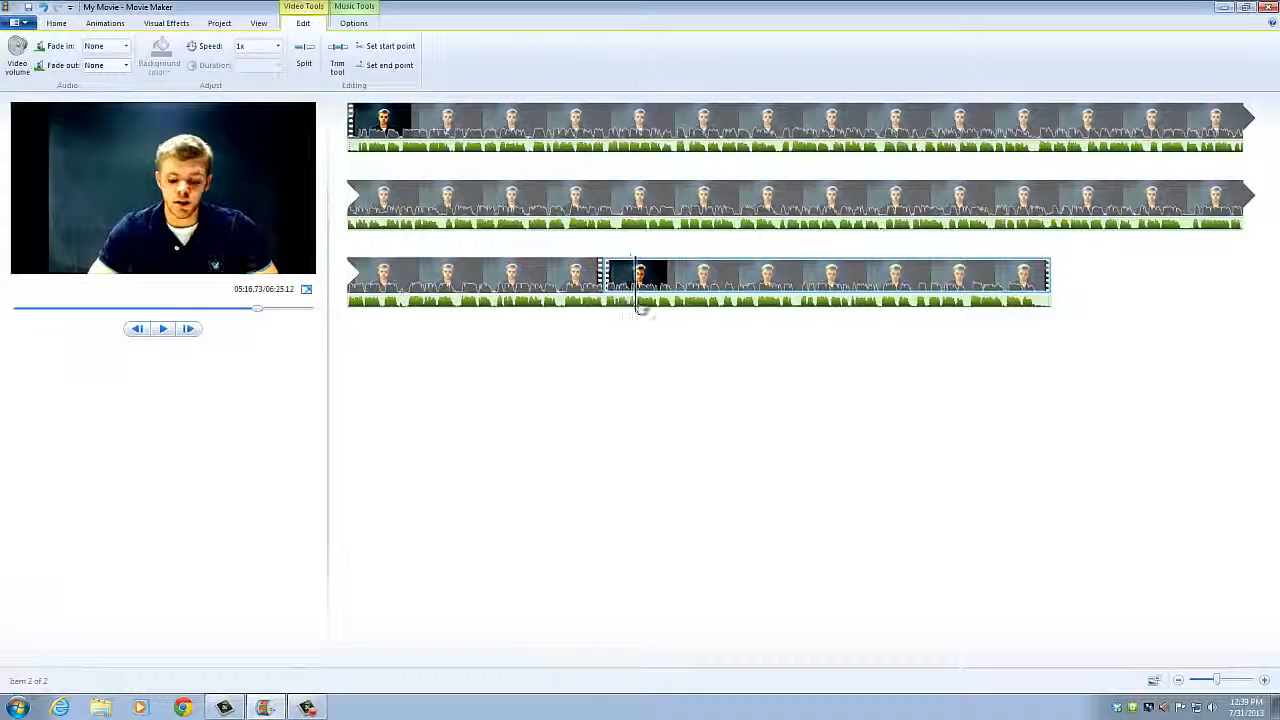
{"action": "left_click", "coordinate": [163, 329]}
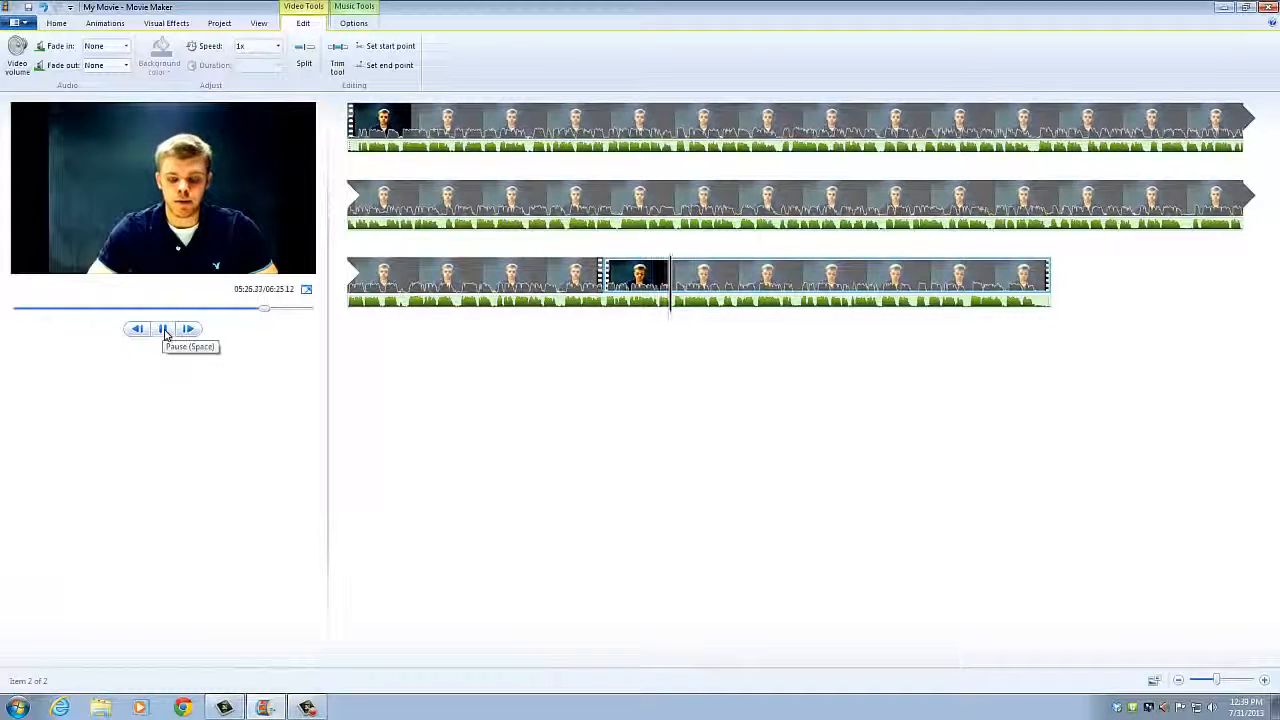
{"action": "left_click", "coordinate": [163, 329]}
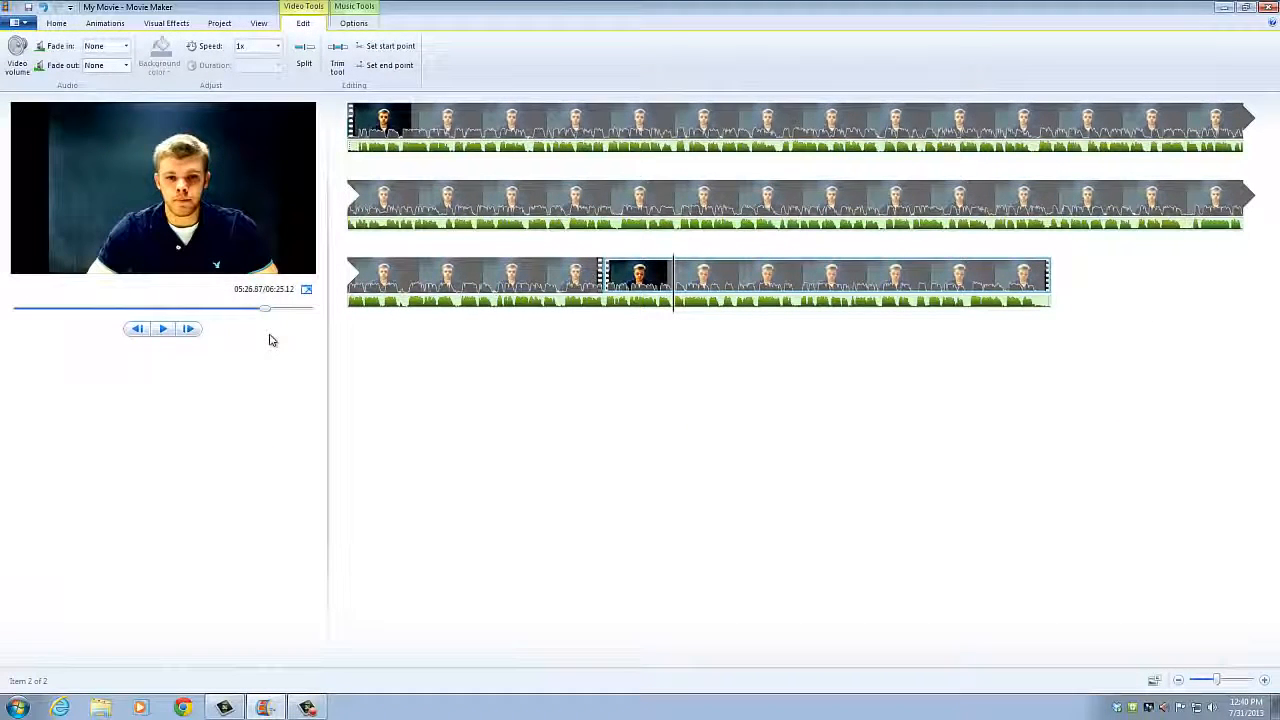
{"action": "left_click", "coordinate": [312, 55]}
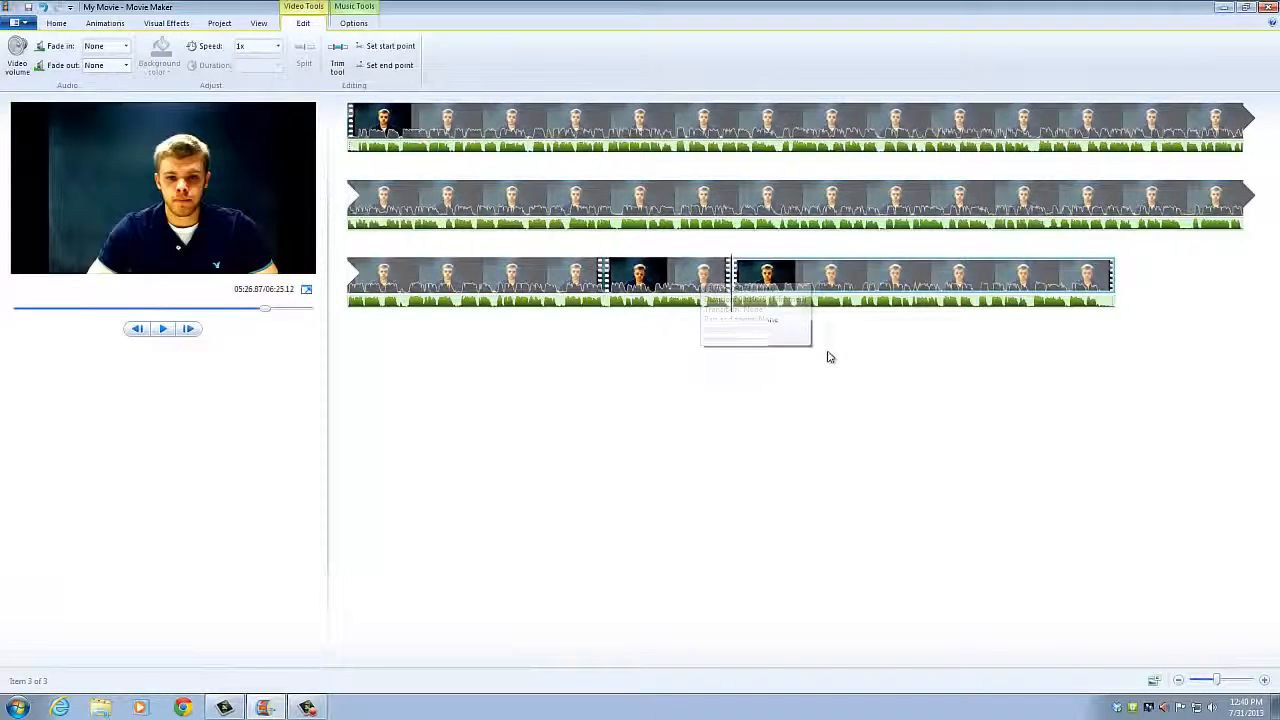
Delete the video section between the two splits and add HD_douglasSA2.jpg from the Pictures library to the project.
{"action": "left_click", "coordinate": [669, 283]}
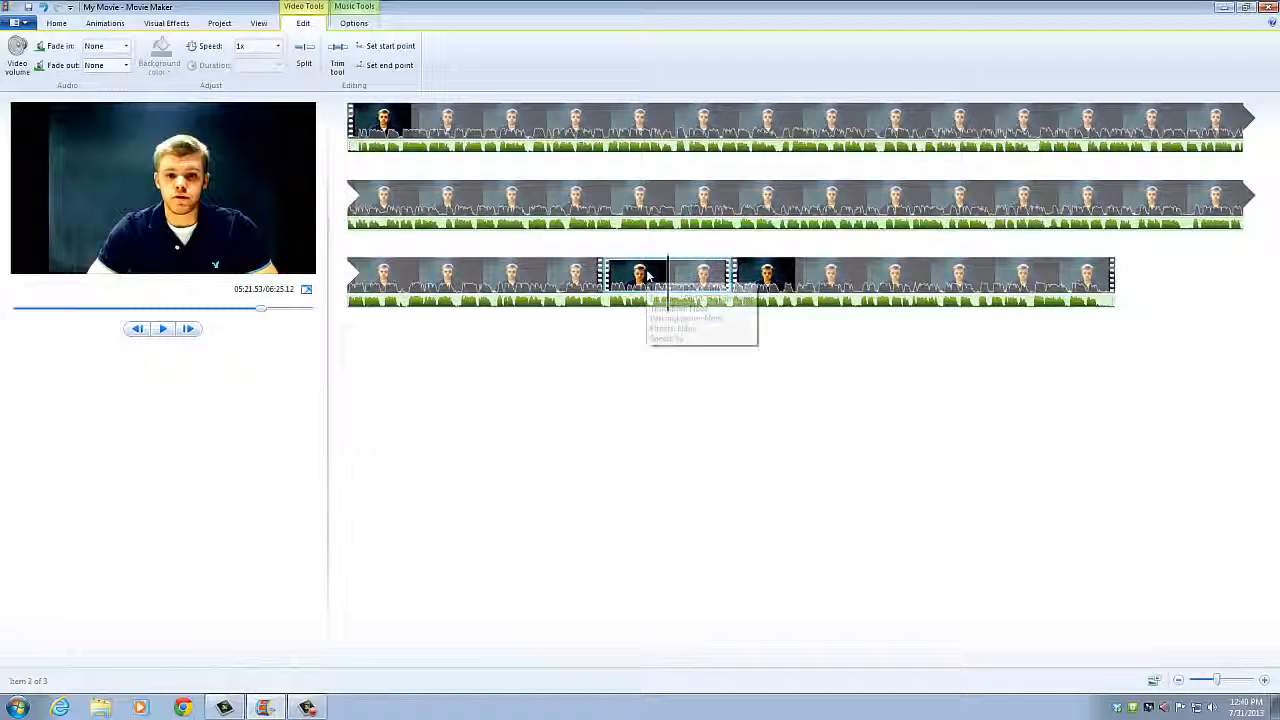
{"action": "key", "text": "Delete"}
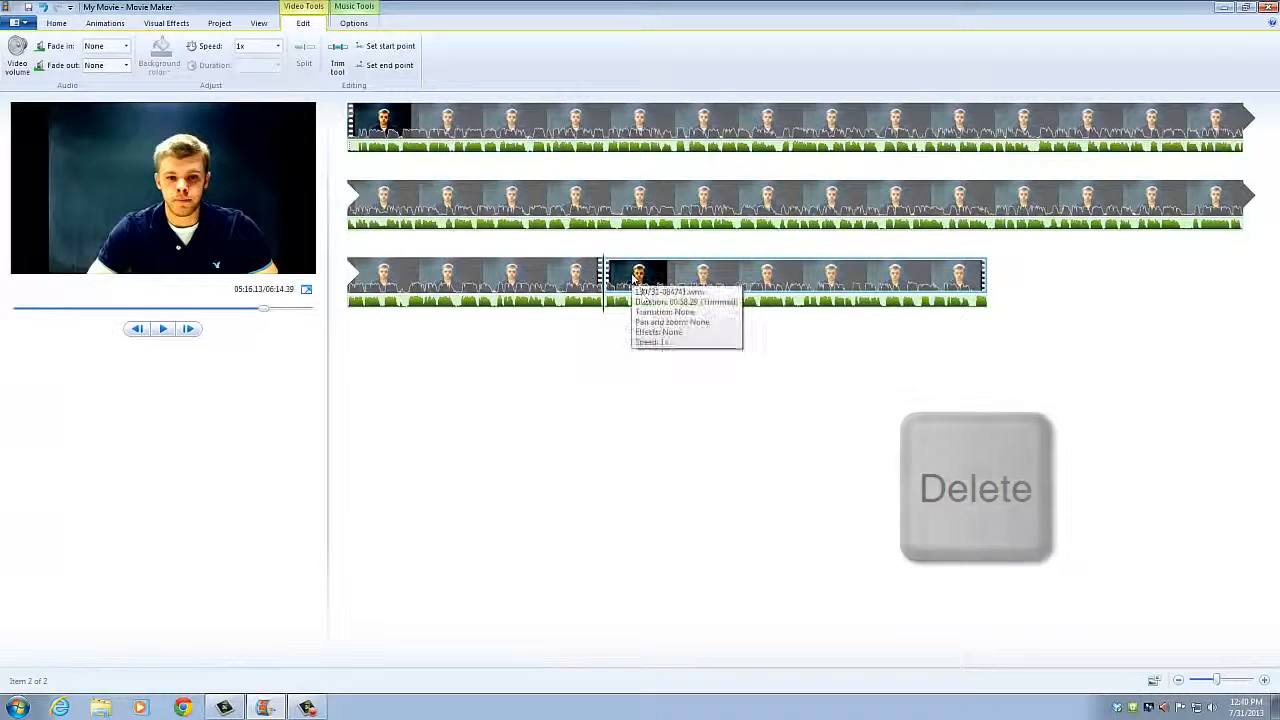
{"action": "left_click", "coordinate": [56, 23]}
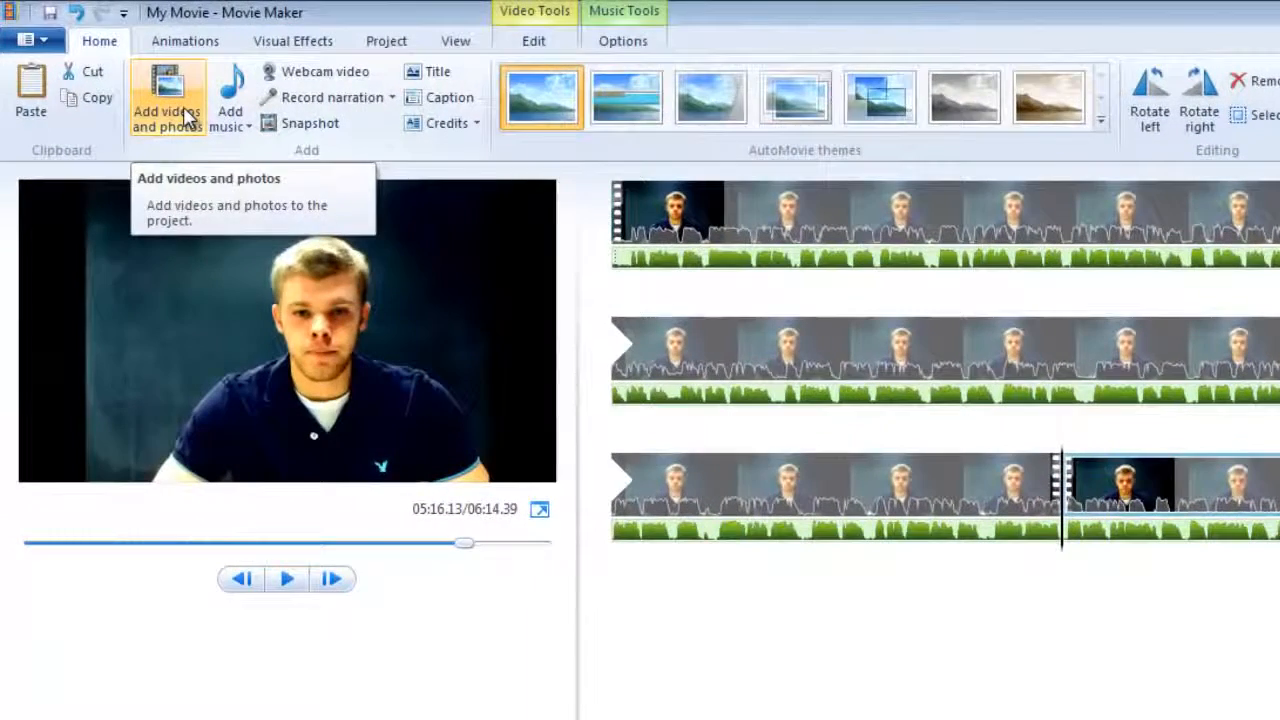
{"action": "left_click", "coordinate": [188, 118]}
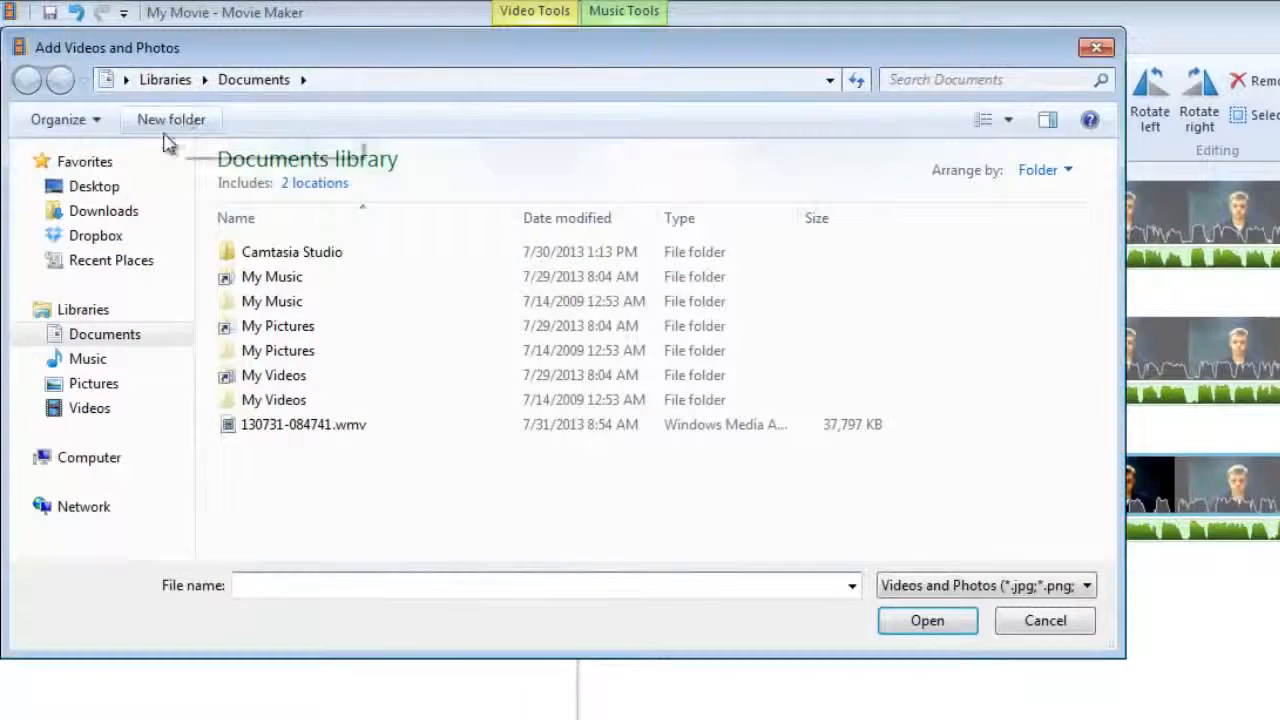
{"action": "left_click", "coordinate": [100, 390]}
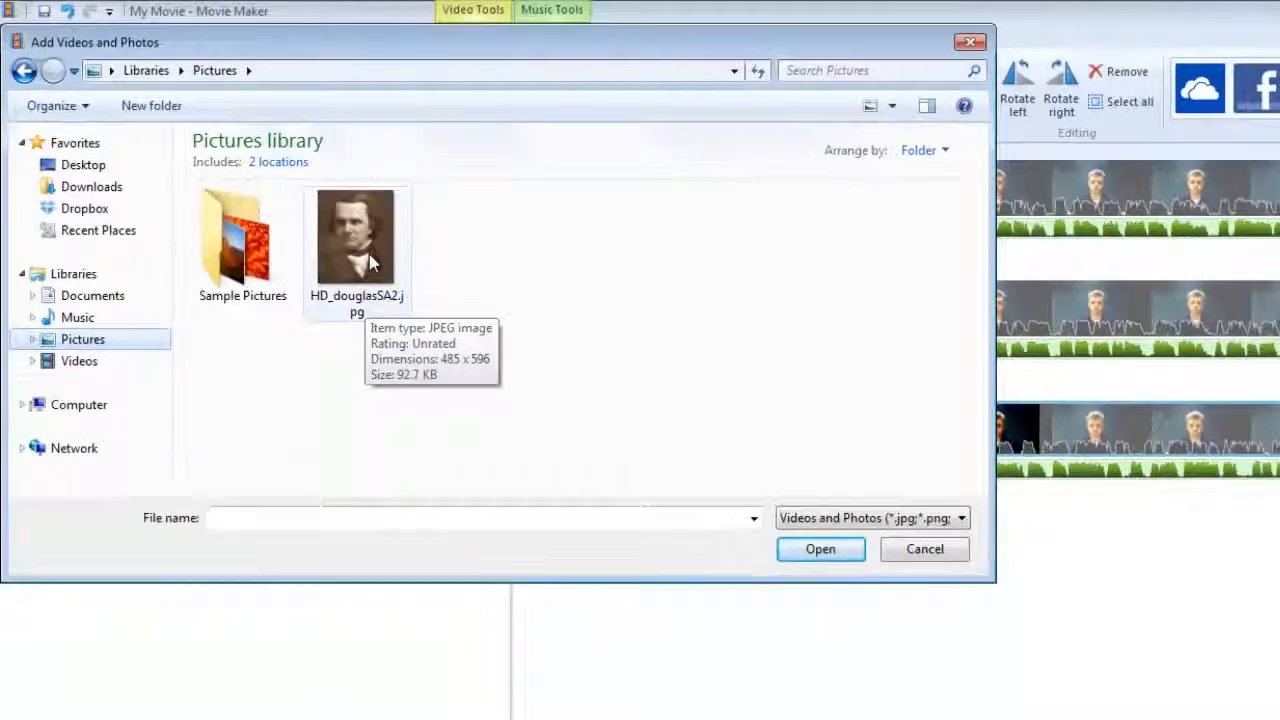
{"action": "double_click", "coordinate": [418, 295]}
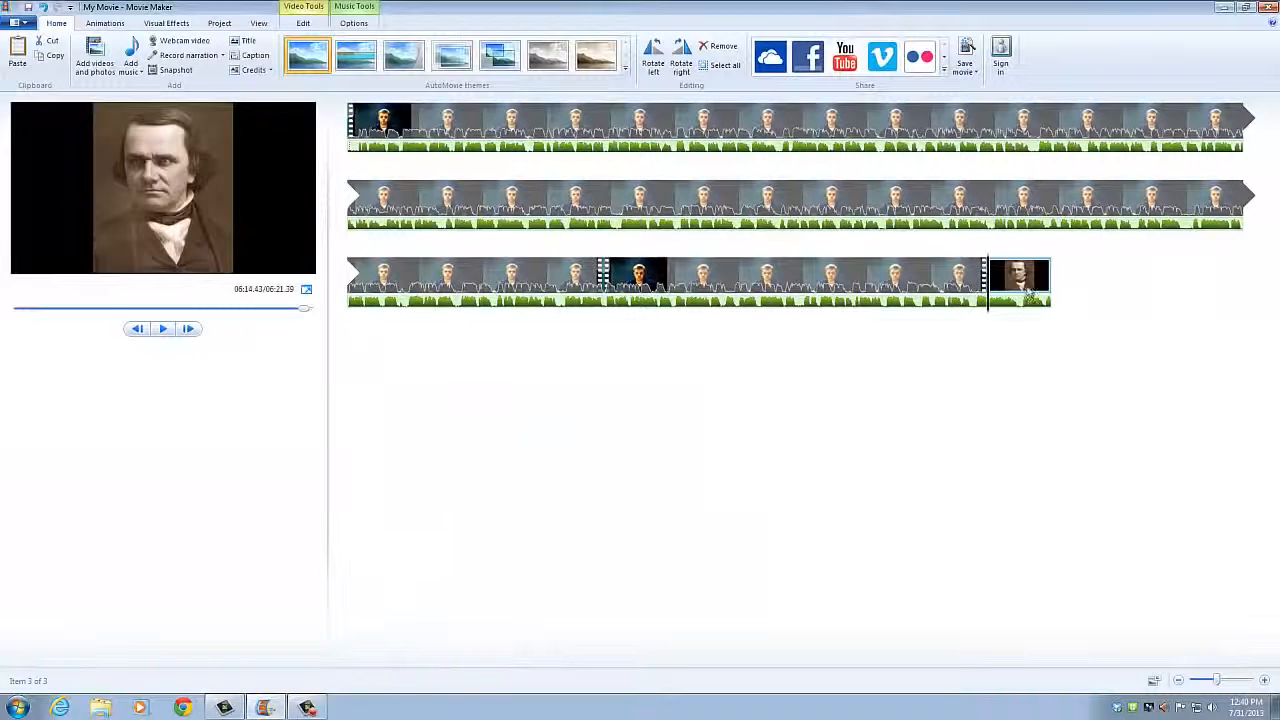
Move the photo into the gap between the two video clips and set its duration to 10.75 seconds.
{"action": "left_click_drag", "start_coordinate": [1031, 294], "coordinate": [615, 292]}
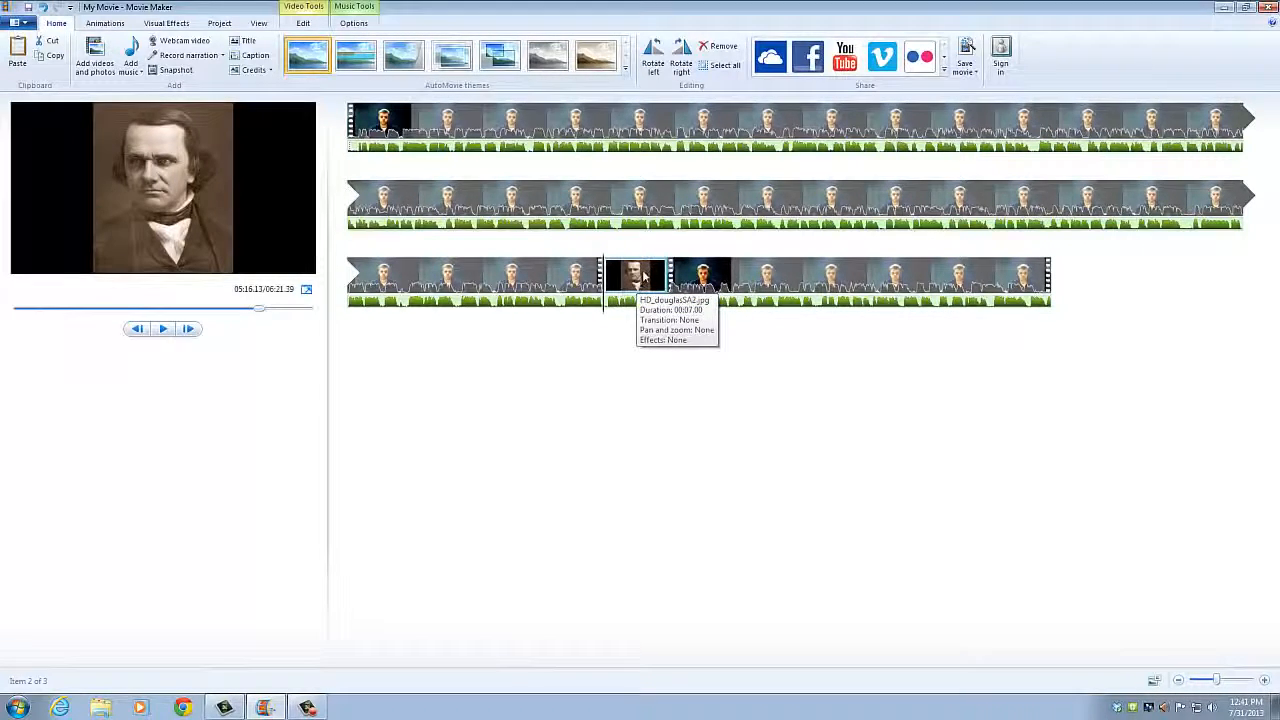
{"action": "double_click", "coordinate": [637, 278]}
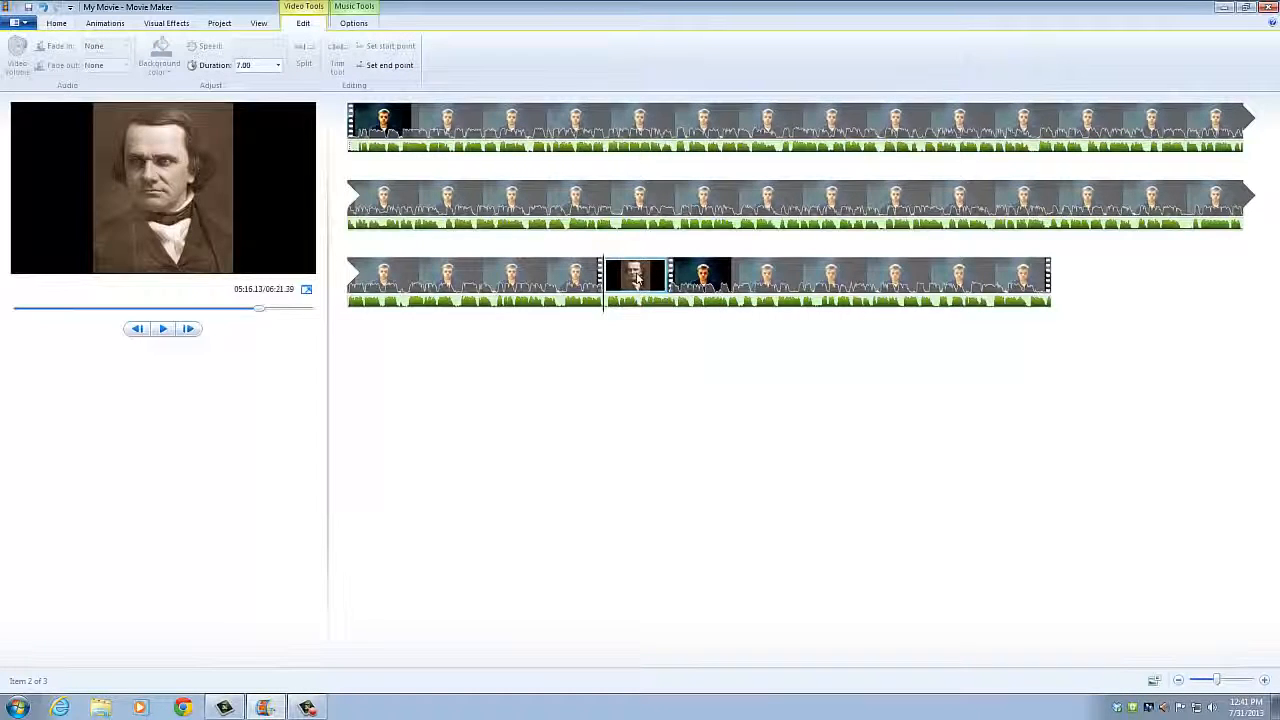
{"action": "left_click", "coordinate": [259, 67]}
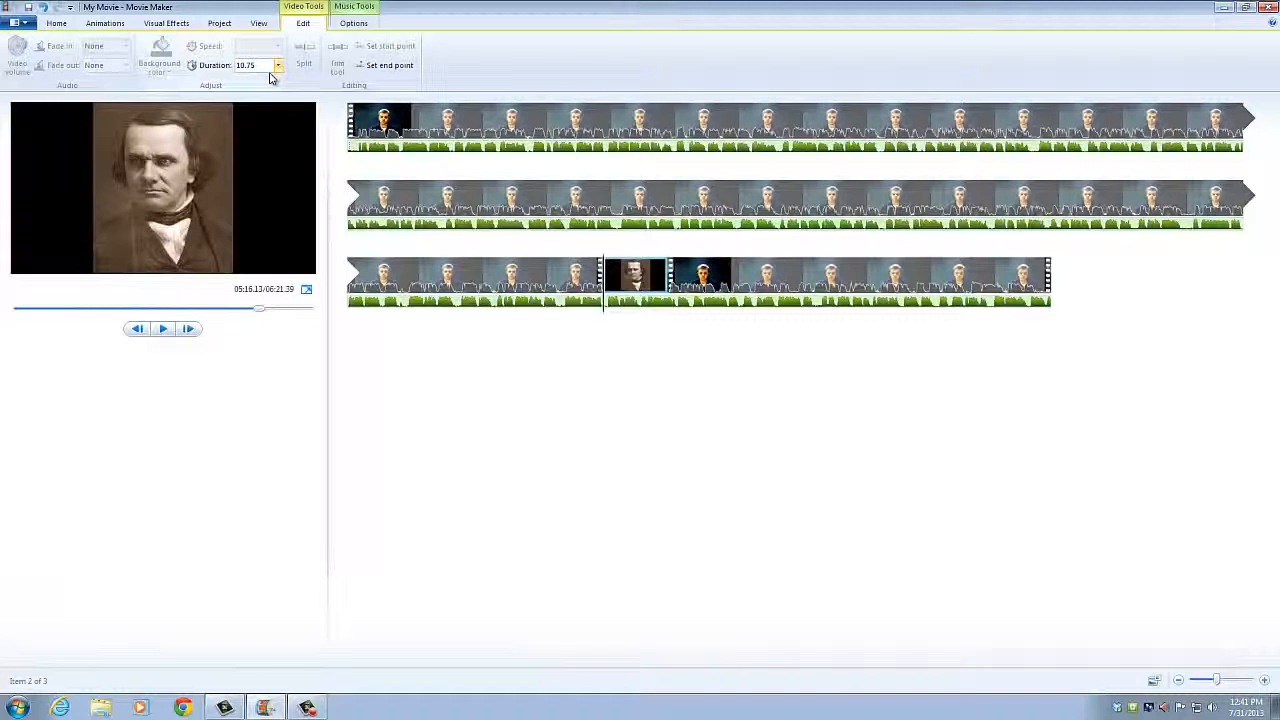
{"action": "key", "text": "Return"}
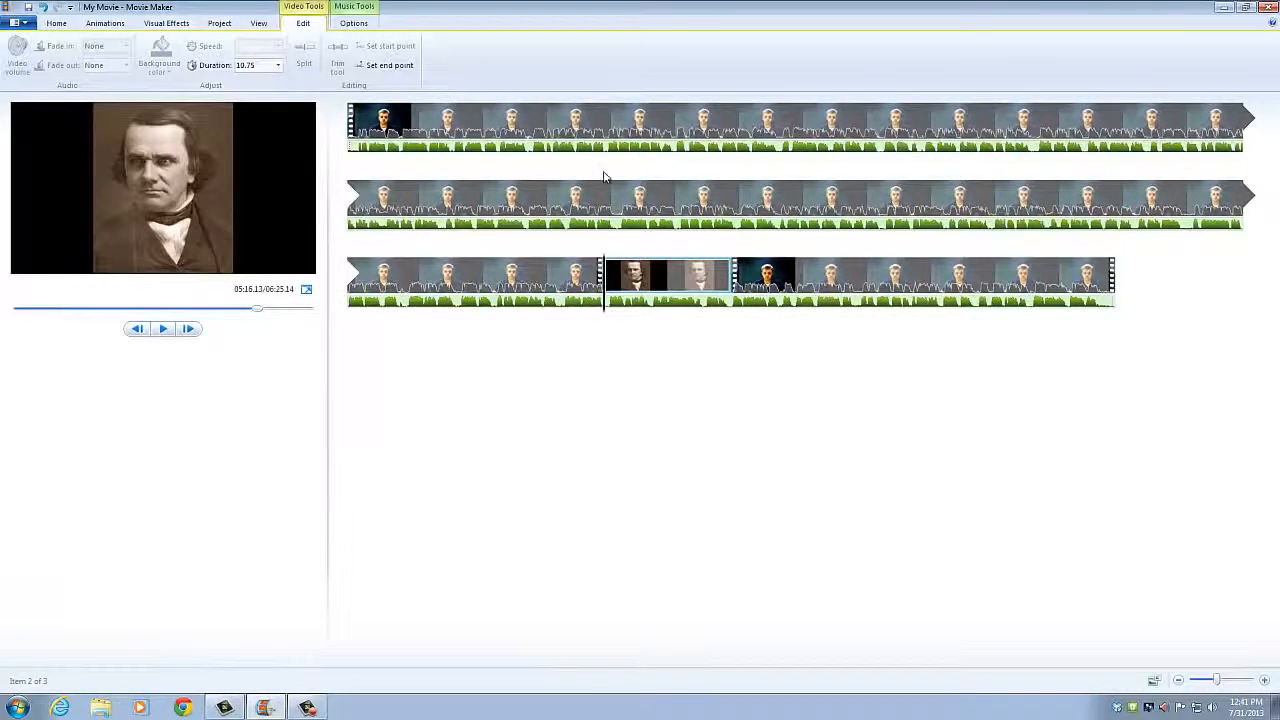
Check the cuts around the inserted photo by jumping the playhead along the clips and playing back.
{"action": "left_click", "coordinate": [598, 300]}
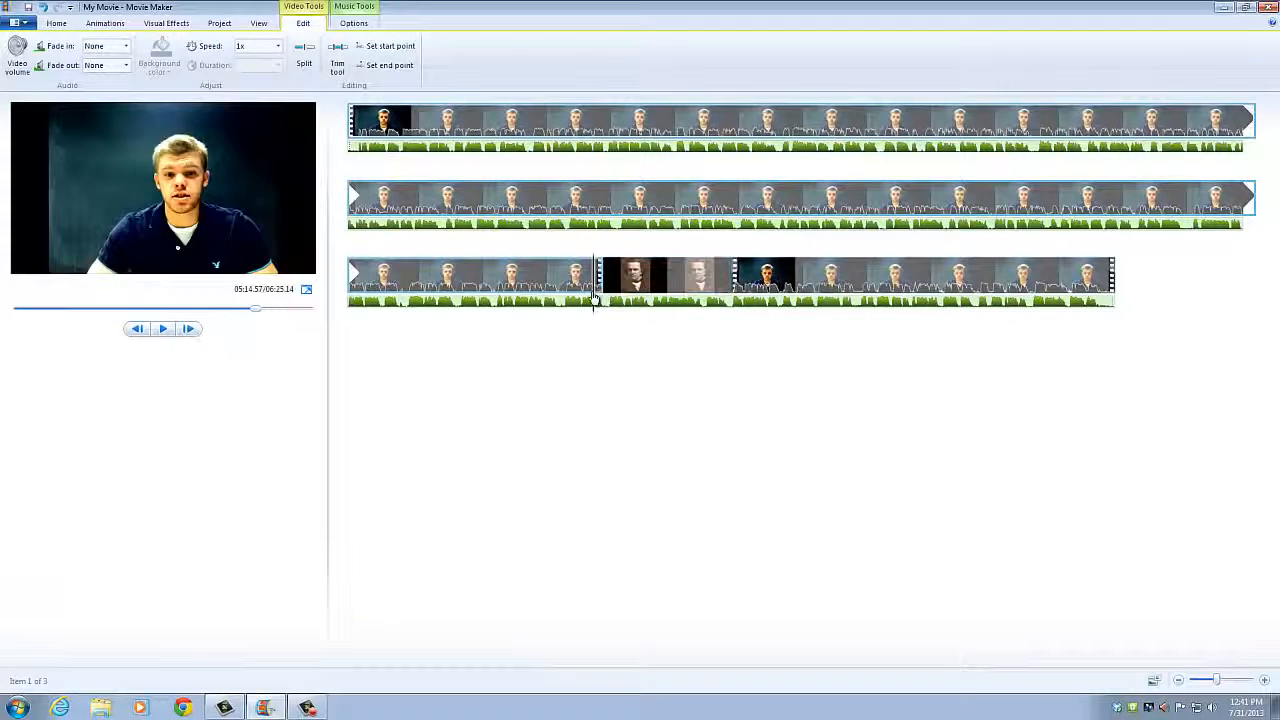
{"action": "left_click", "coordinate": [680, 295]}
{"action": "left_click", "coordinate": [710, 297]}
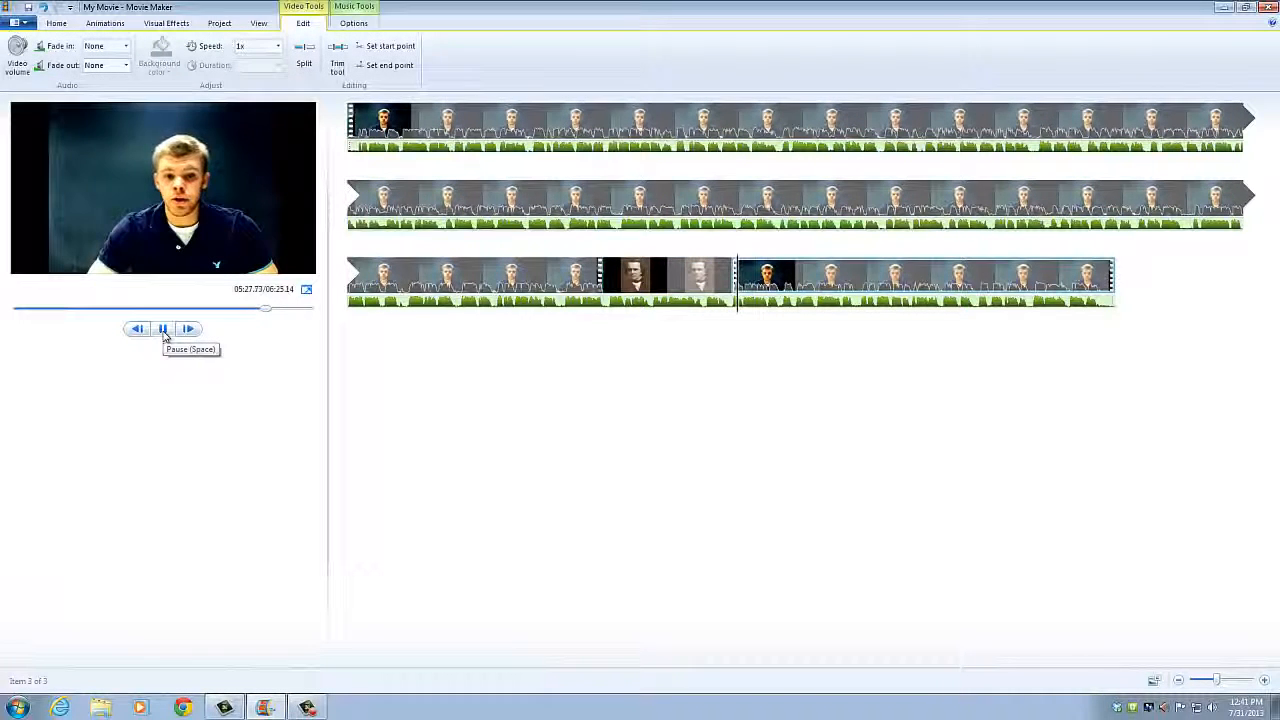
{"action": "left_click", "coordinate": [163, 330]}
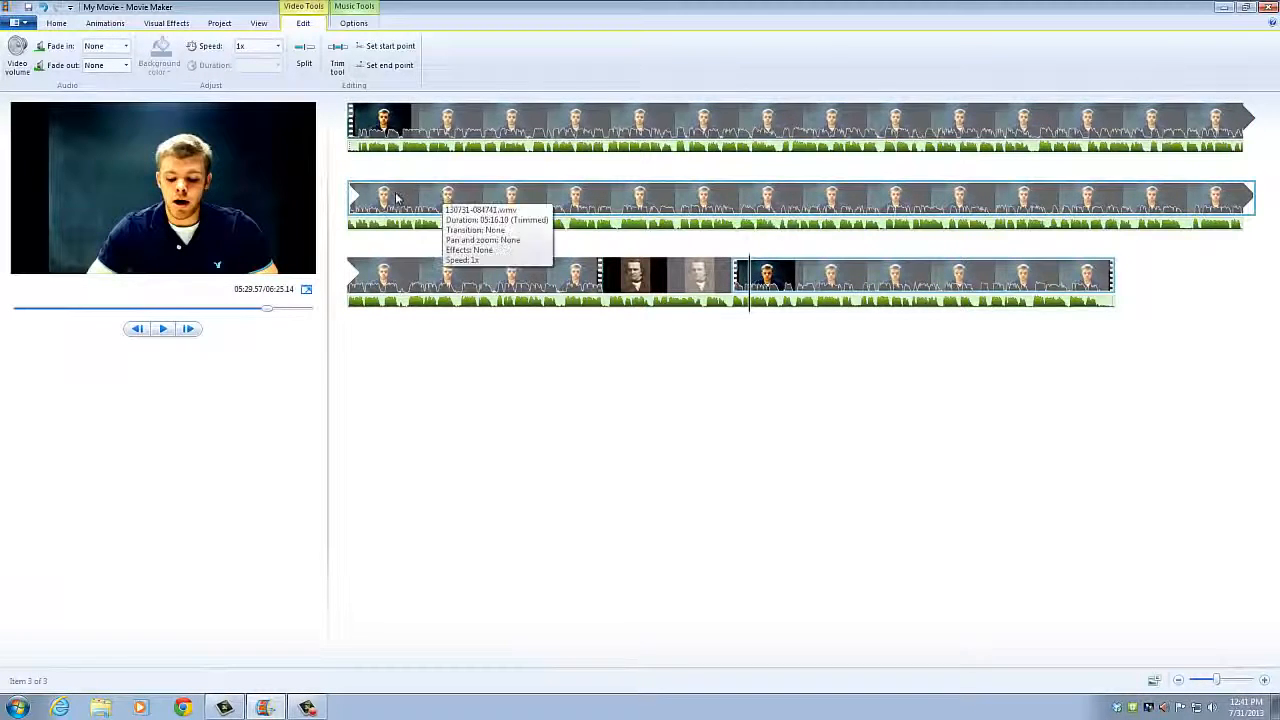
Add a caption at about 00:34.27 in the first clip, then shrink its text box and move it to the picture's upper-left corner.
{"action": "left_click", "coordinate": [445, 125]}
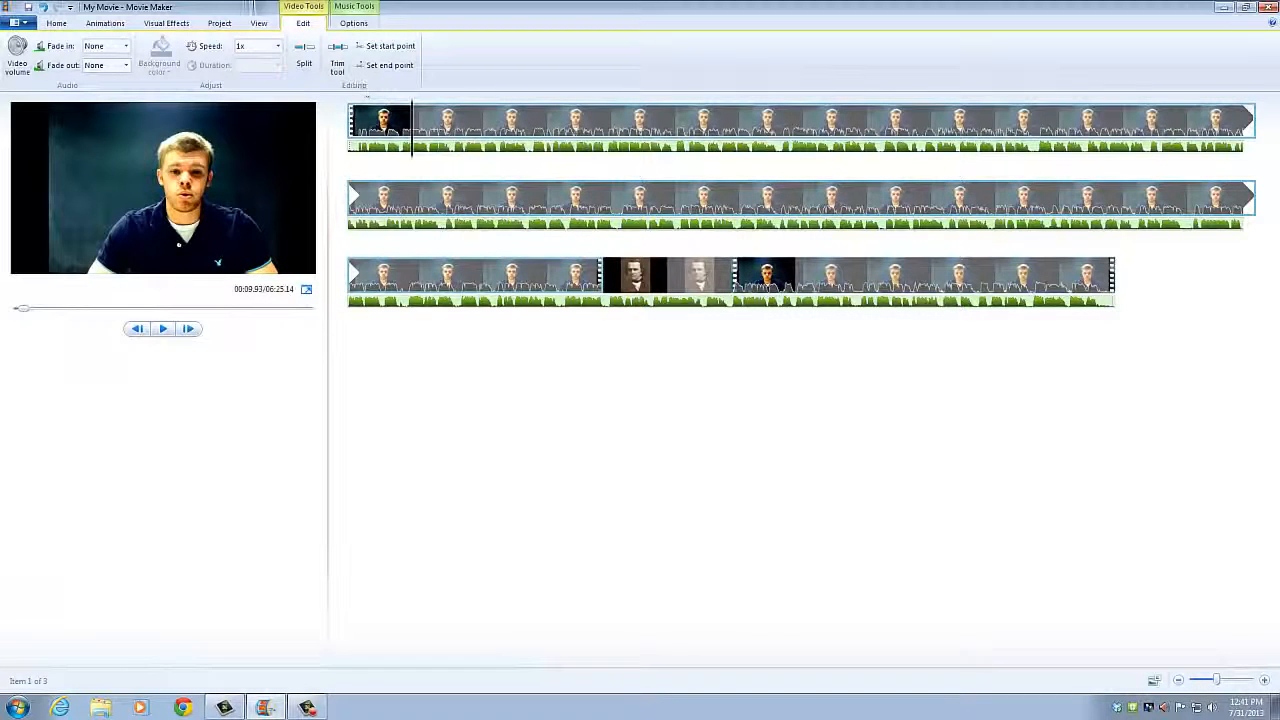
{"action": "left_click", "coordinate": [57, 23]}
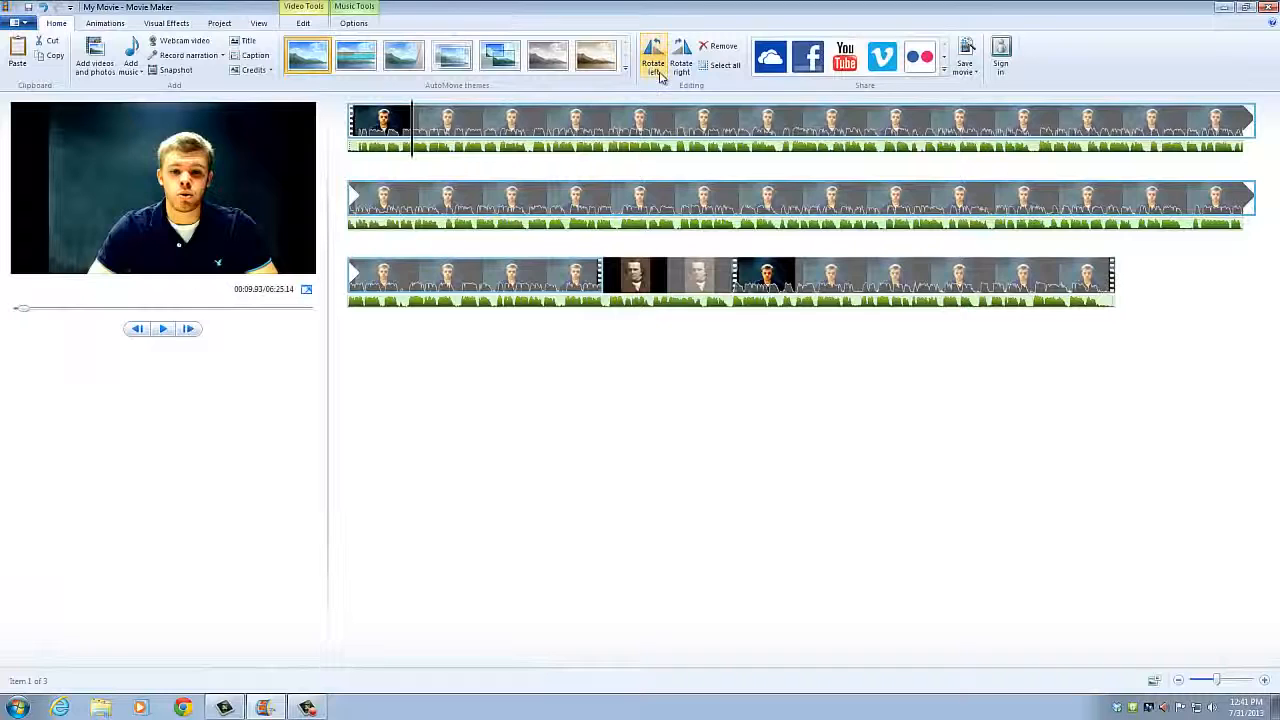
{"action": "left_click_drag", "start_coordinate": [412, 130], "coordinate": [570, 130]}
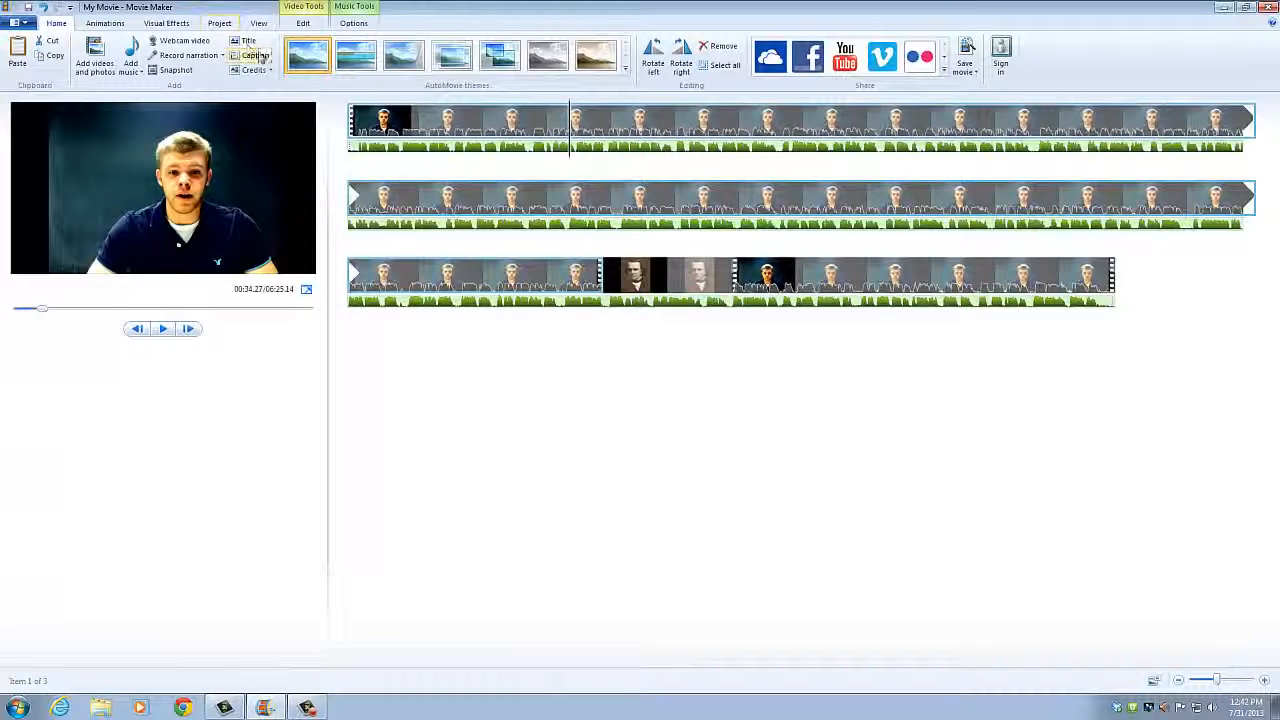
{"action": "left_click", "coordinate": [257, 56]}
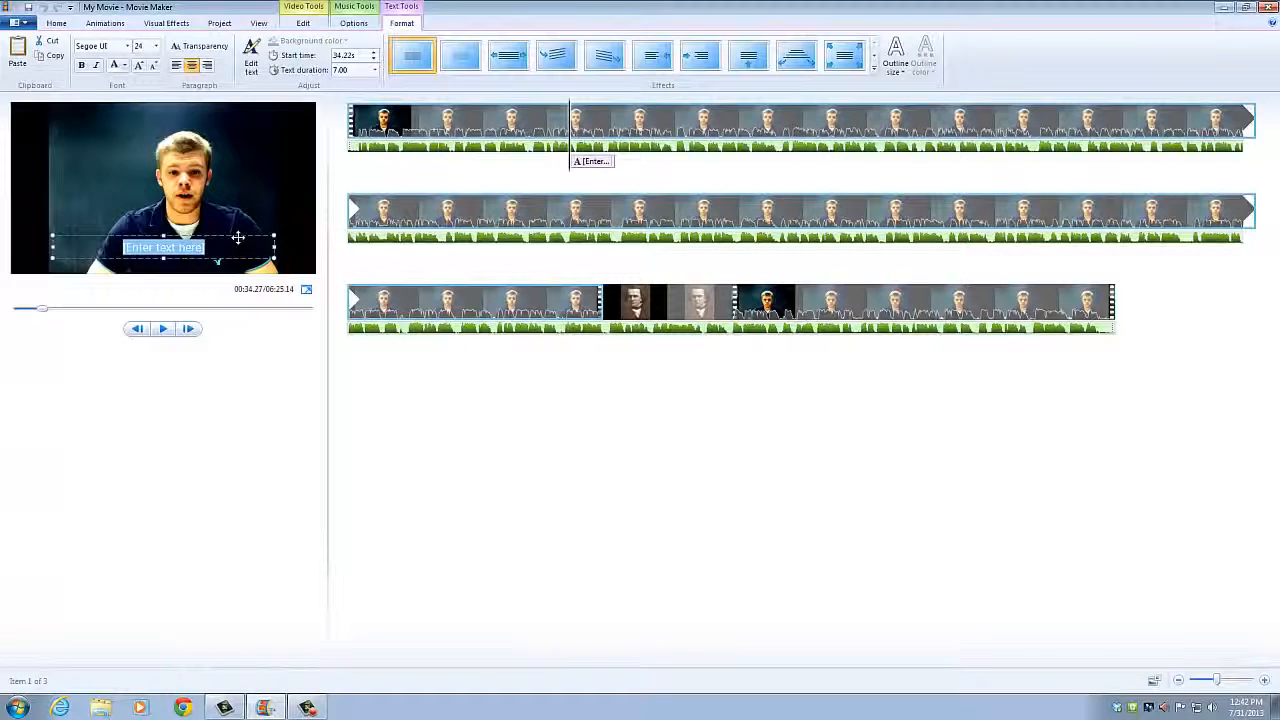
{"action": "left_click_drag", "start_coordinate": [237, 238], "coordinate": [135, 209]}
{"action": "left_click_drag", "start_coordinate": [138, 90], "coordinate": [140, 60]}
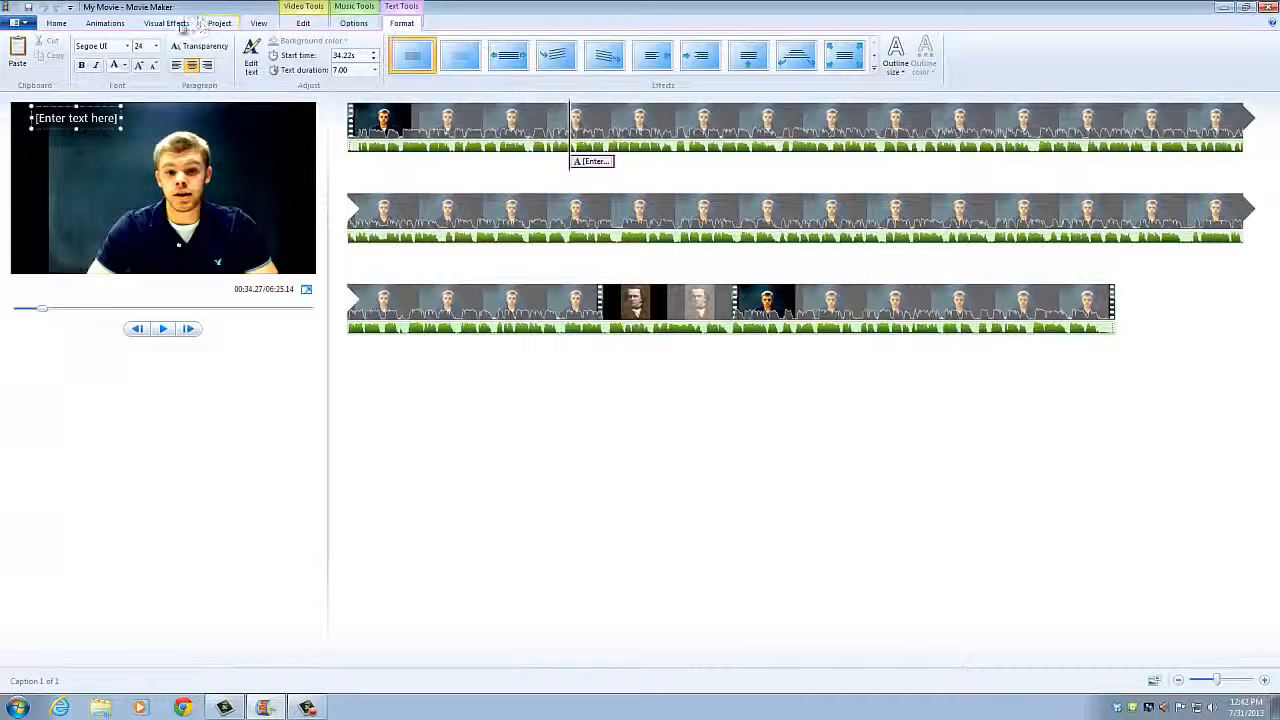
{"action": "left_click", "coordinate": [178, 23]}
{"action": "left_click", "coordinate": [212, 23]}
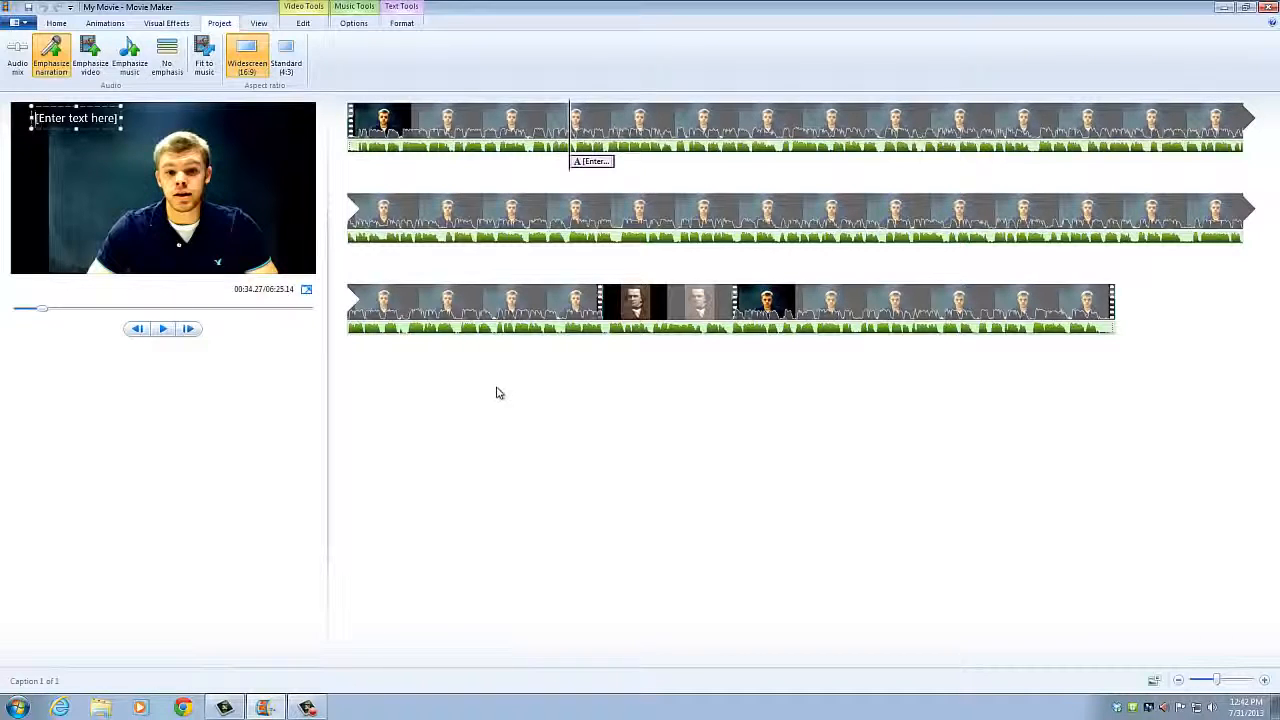
{"action": "left_click", "coordinate": [417, 424]}
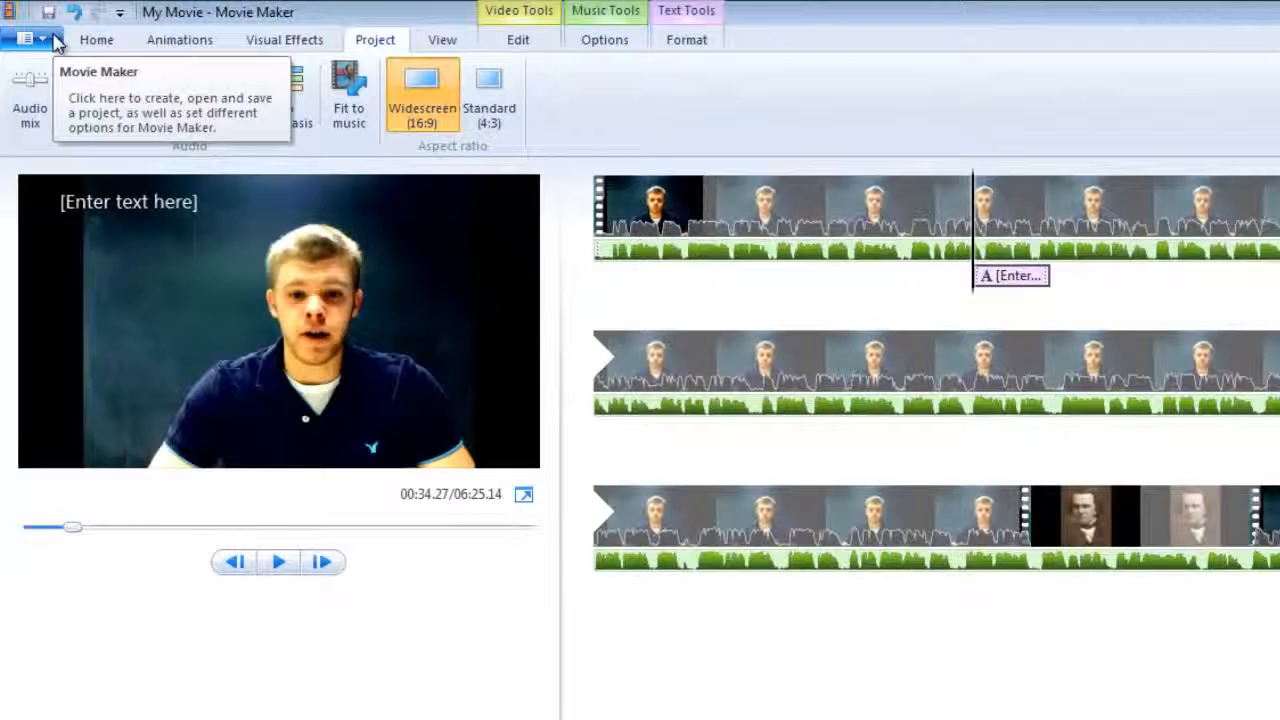
Export the movie with the For computer setting as a Windows Media Video (.wmv) file in the Videos library.
{"action": "left_click", "coordinate": [53, 37]}
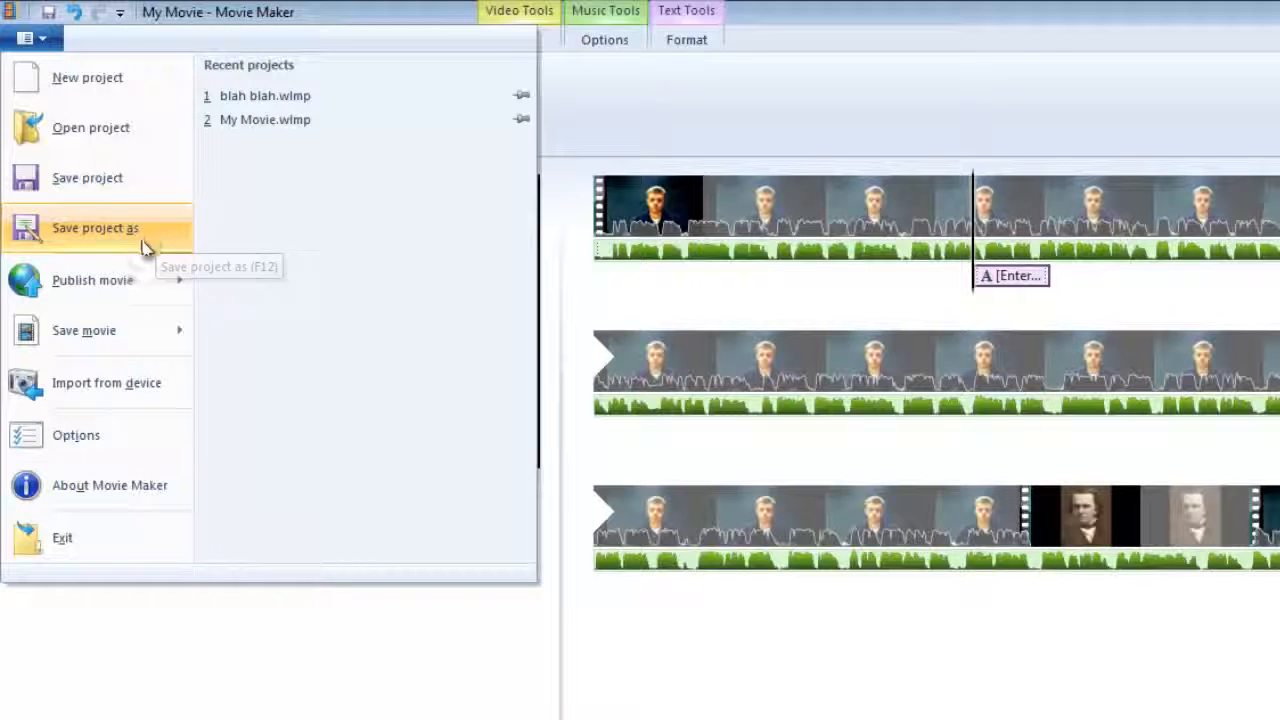
{"action": "mouse_move", "coordinate": [157, 347]}
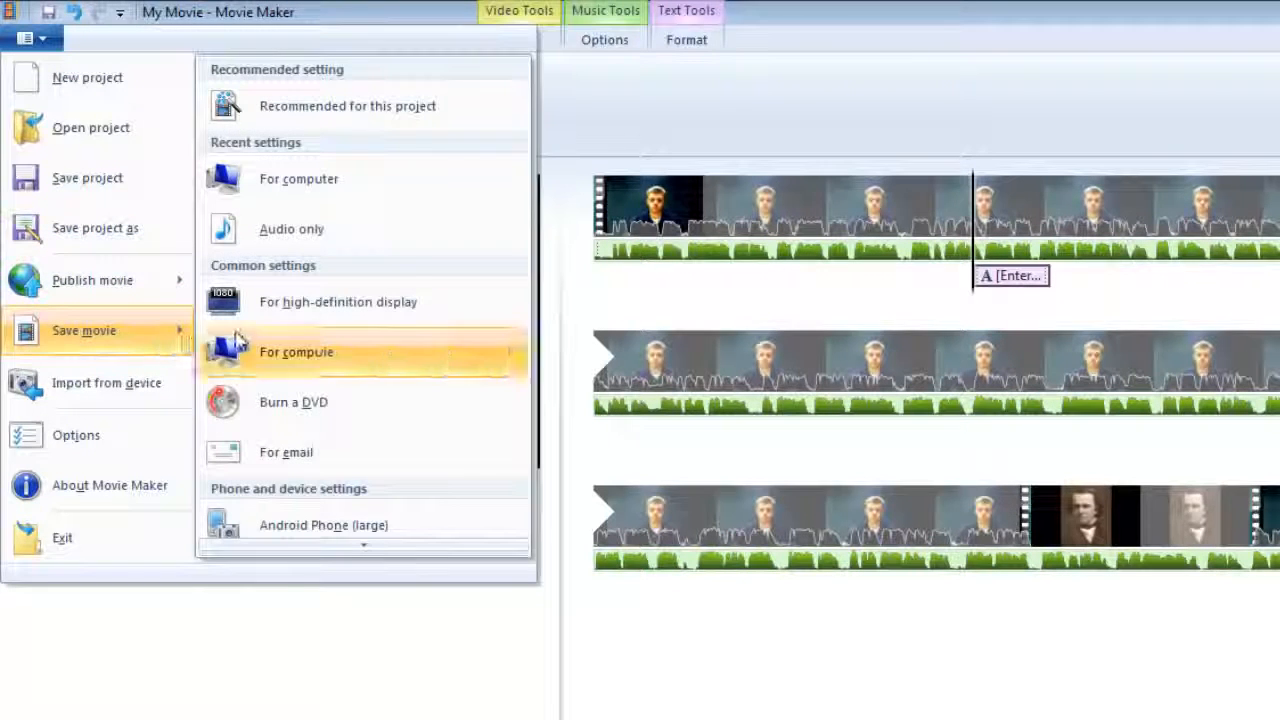
{"action": "left_click", "coordinate": [309, 352]}
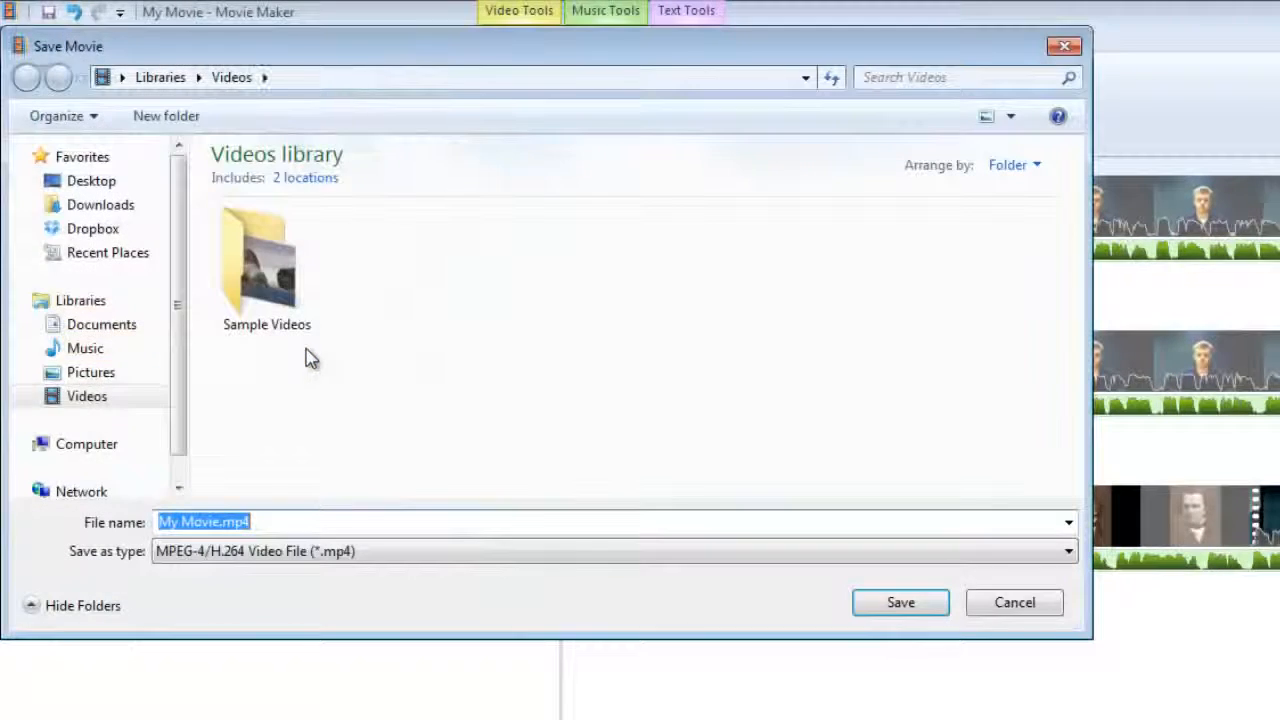
{"action": "left_click", "coordinate": [1068, 551]}
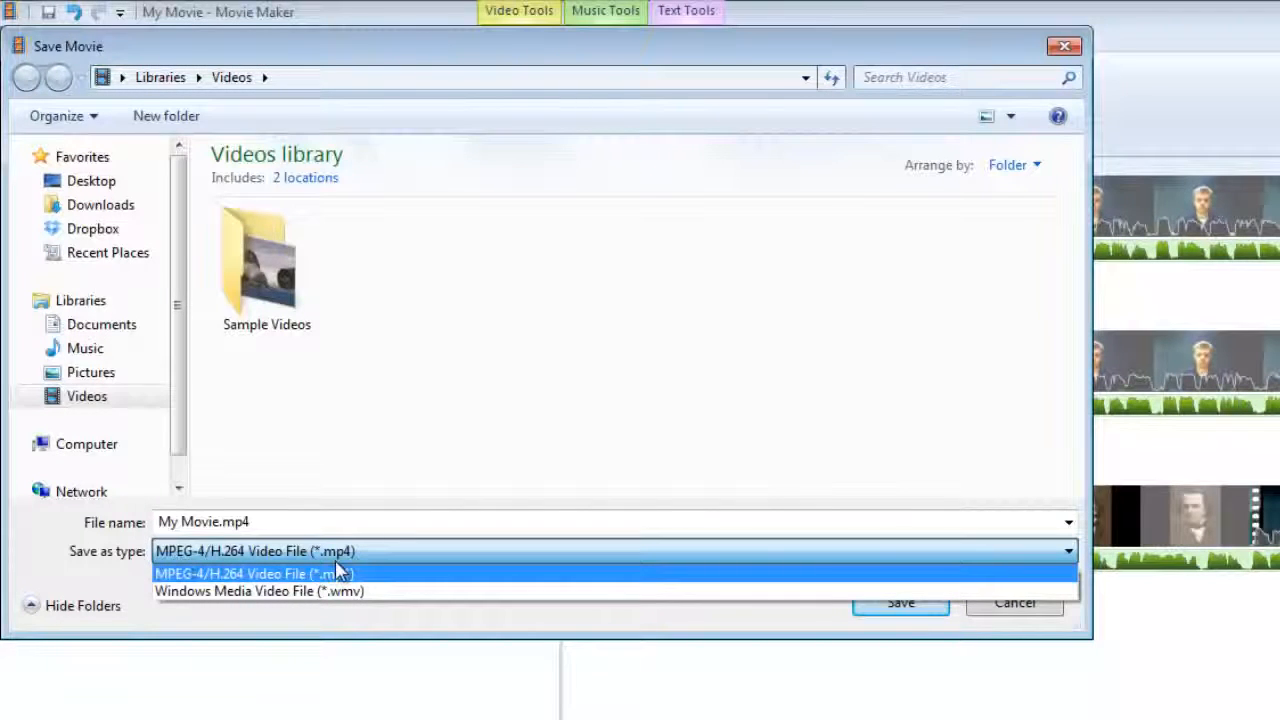
{"action": "left_click", "coordinate": [379, 593]}
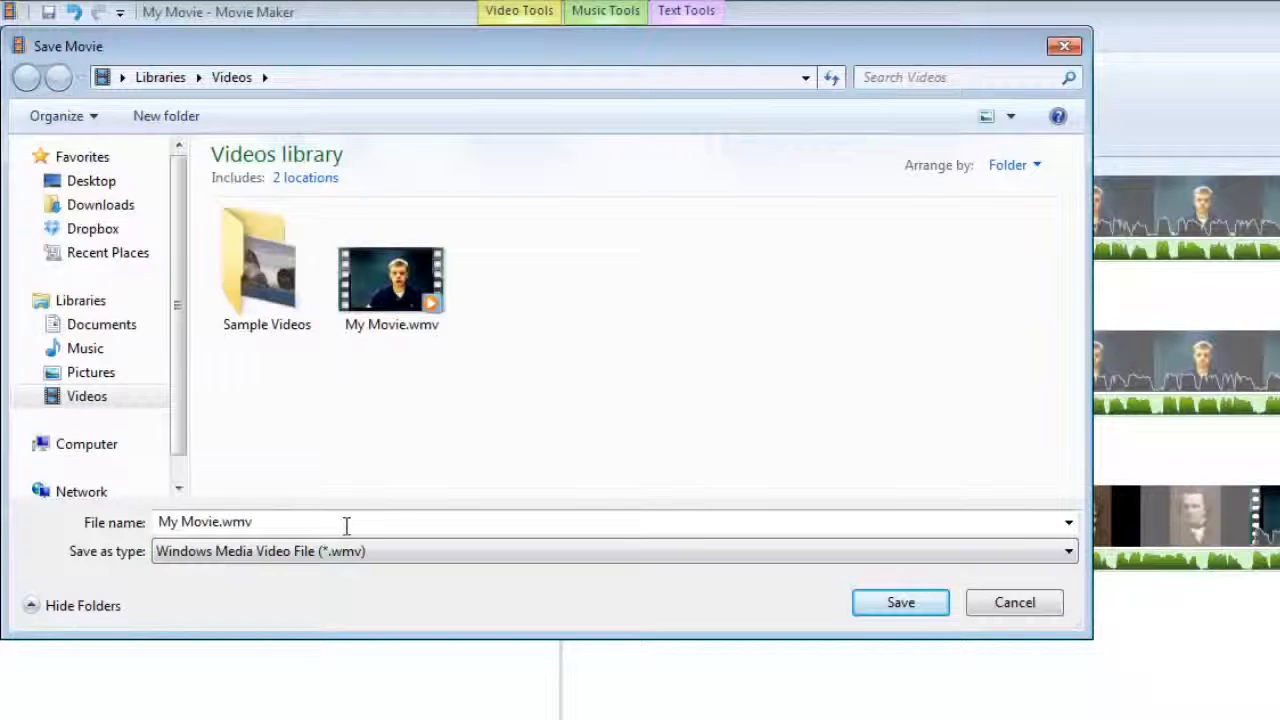
{"action": "left_click", "coordinate": [276, 522]}
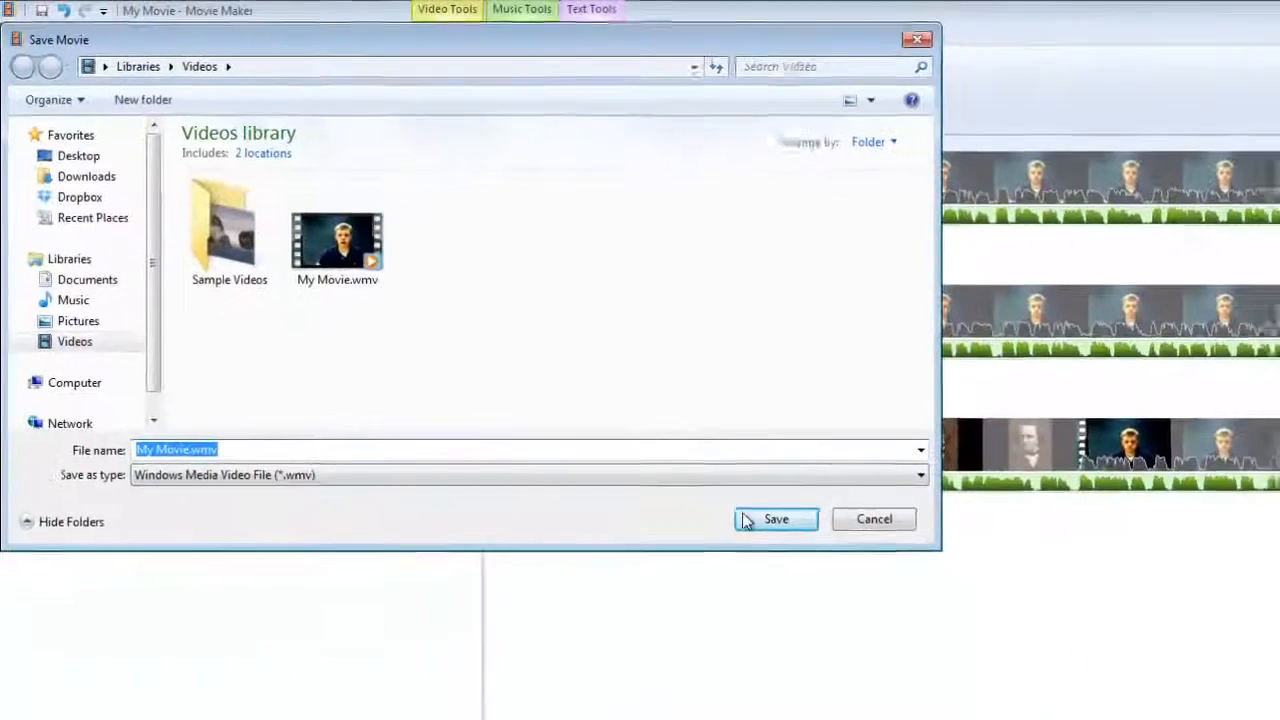
{"action": "left_click", "coordinate": [768, 521]}
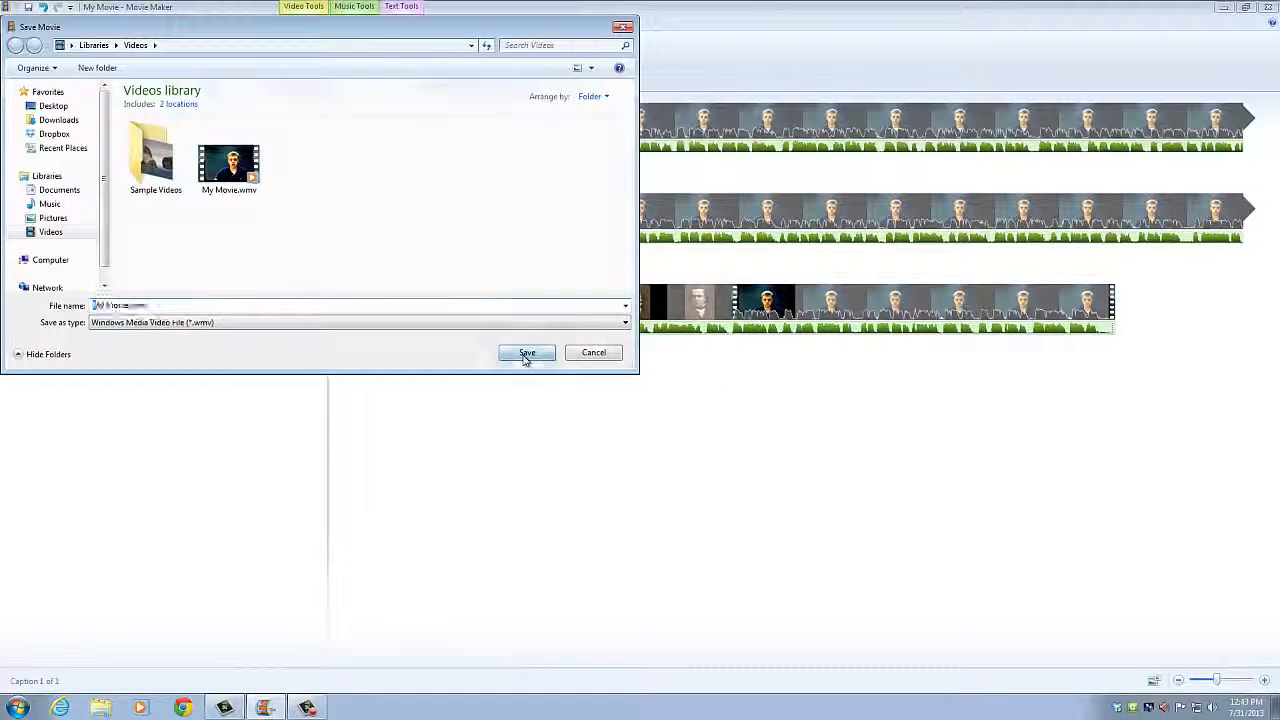
{"action": "left_click", "coordinate": [685, 358]}
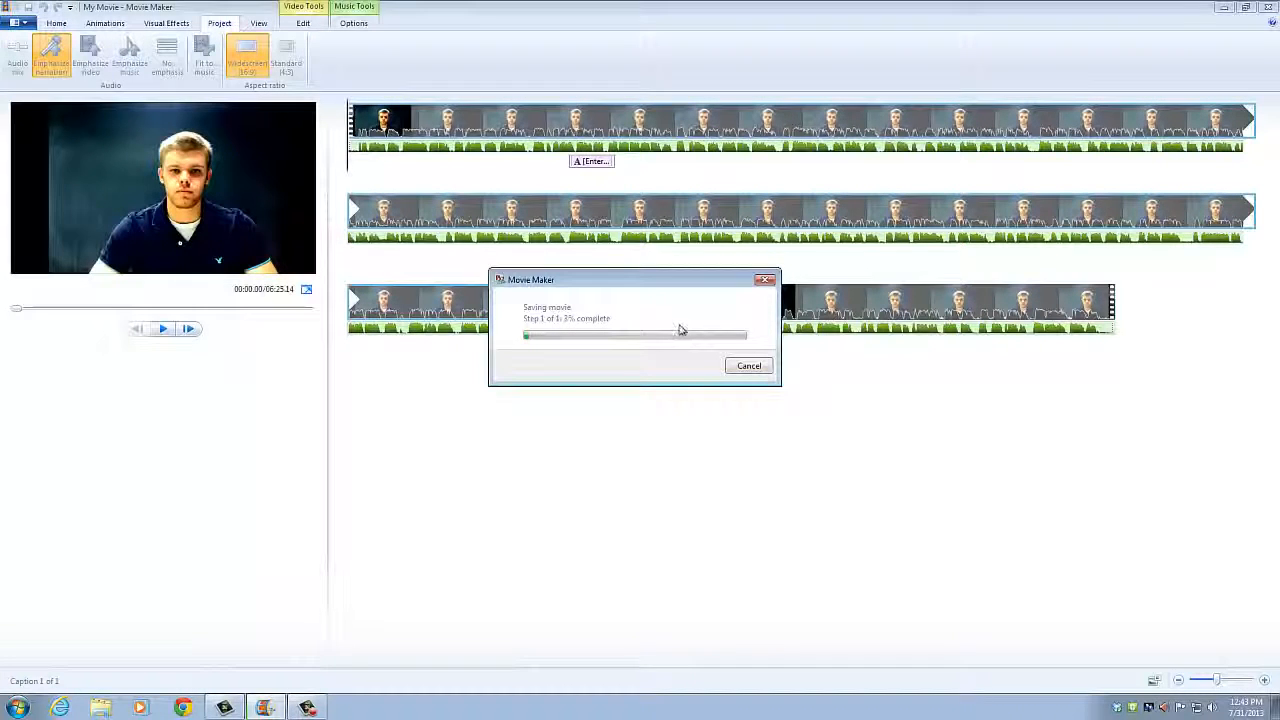
Cancel the running movie export.
{"action": "left_click", "coordinate": [766, 283]}
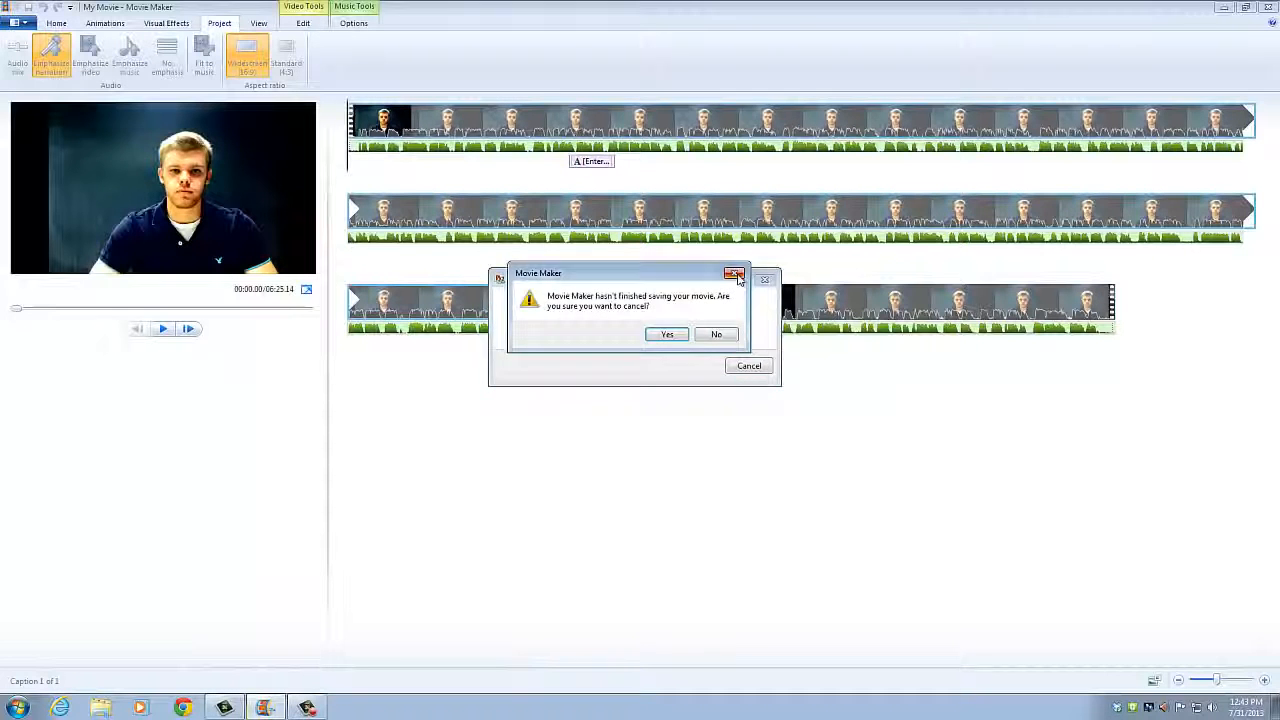
{"action": "left_click", "coordinate": [735, 275]}
{"action": "left_click", "coordinate": [766, 281]}
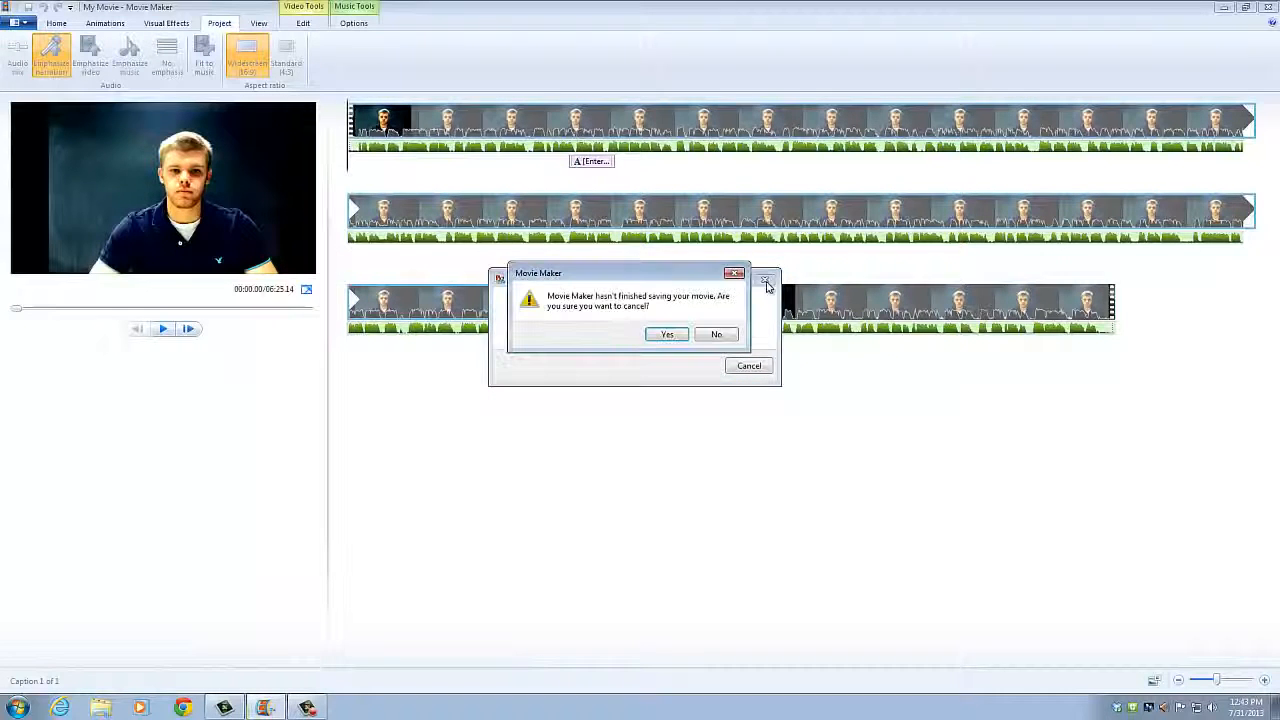
{"action": "left_click", "coordinate": [668, 336]}
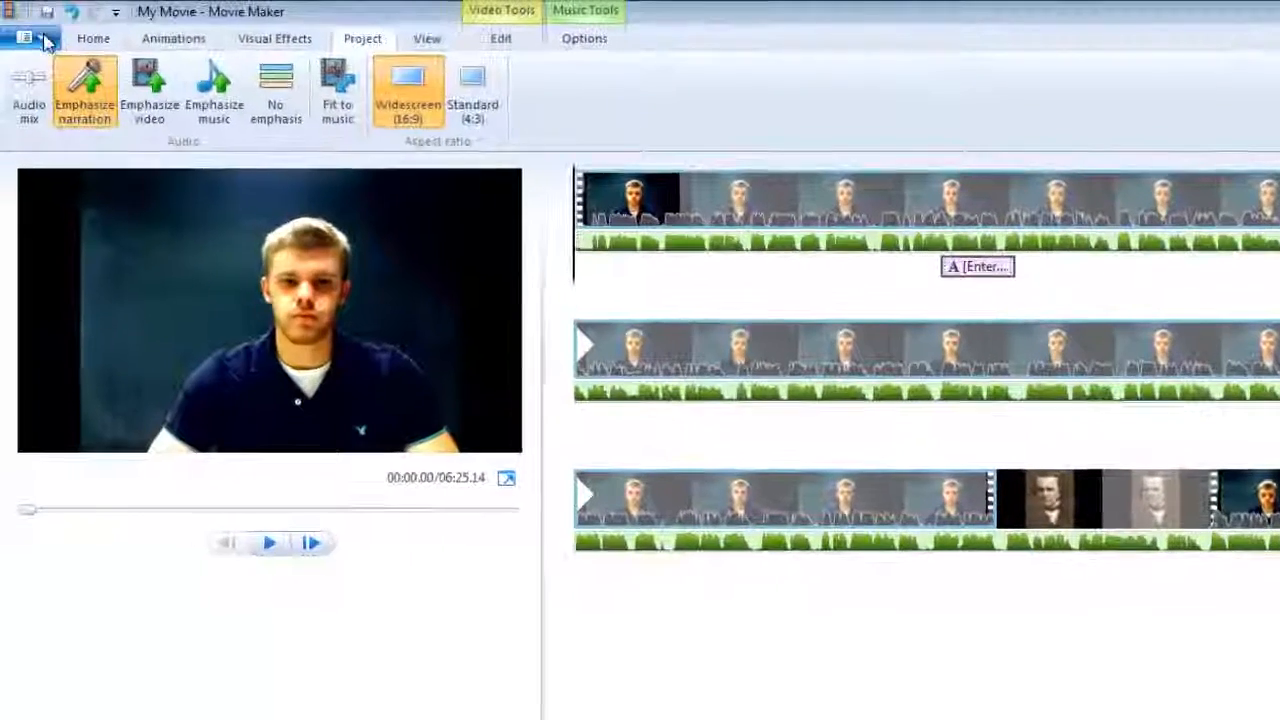
{"action": "left_click", "coordinate": [45, 38]}
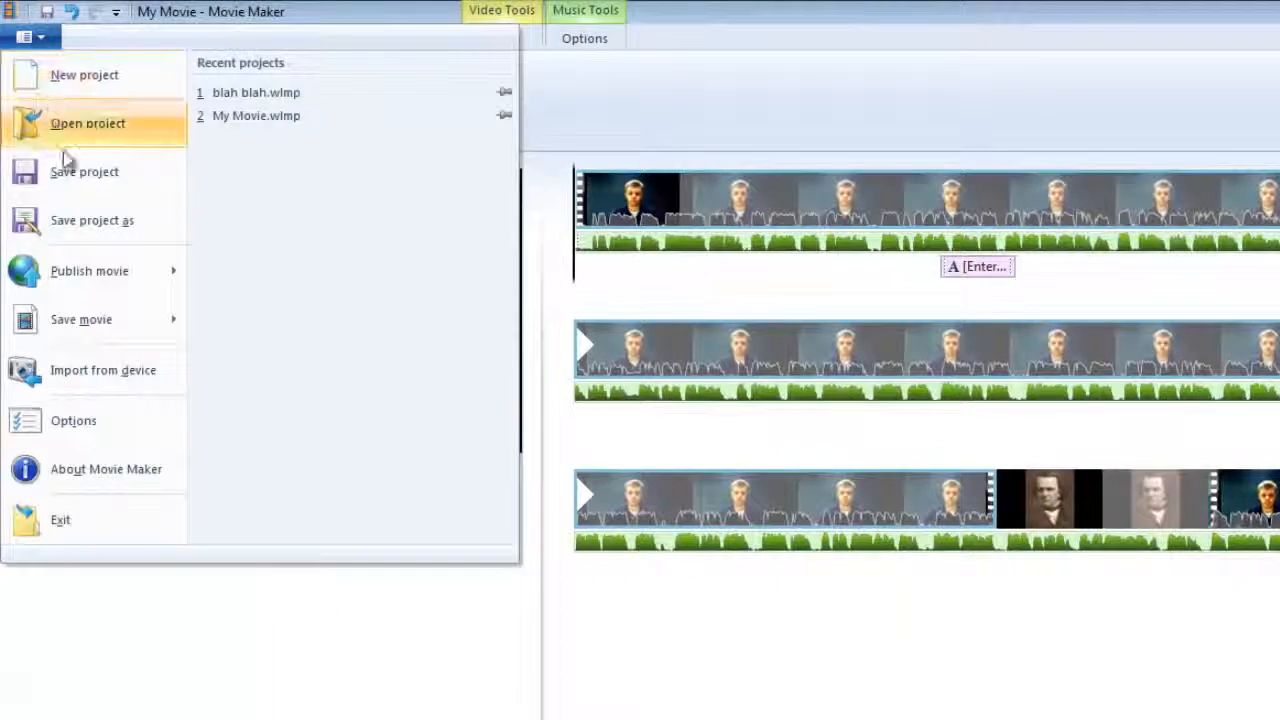
{"action": "left_click", "coordinate": [103, 222]}
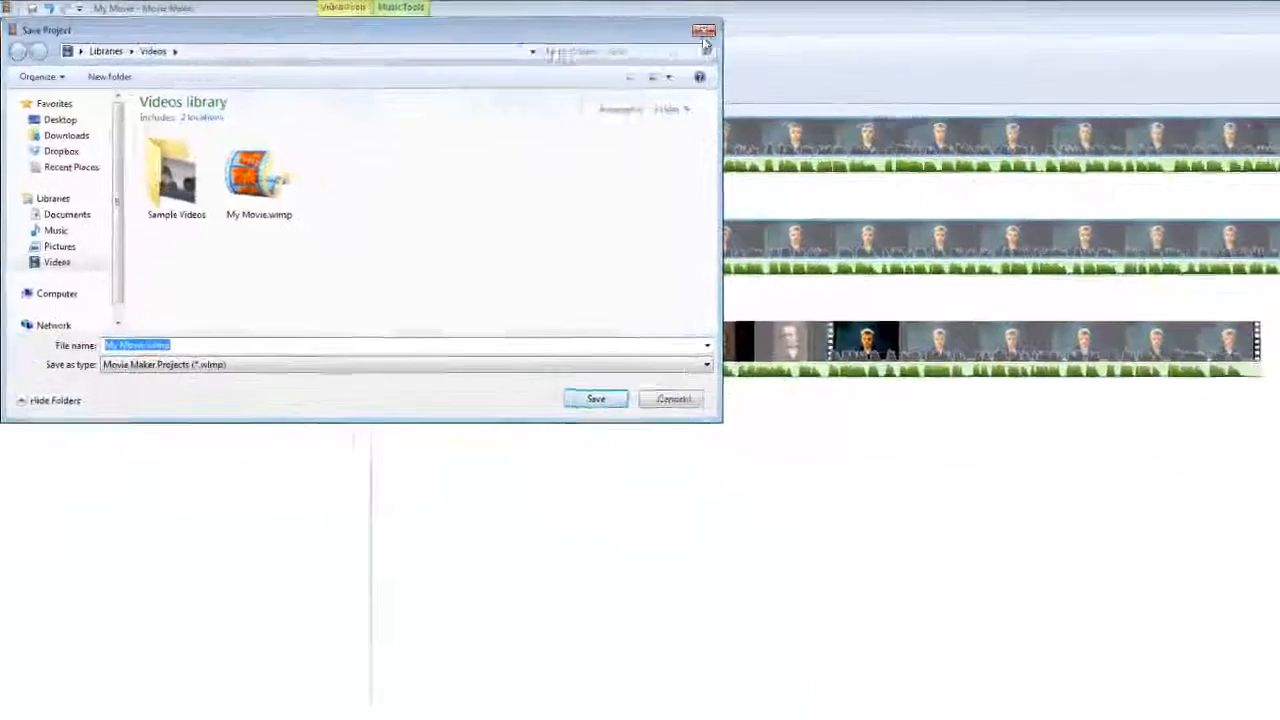
{"action": "key", "text": "Return"}
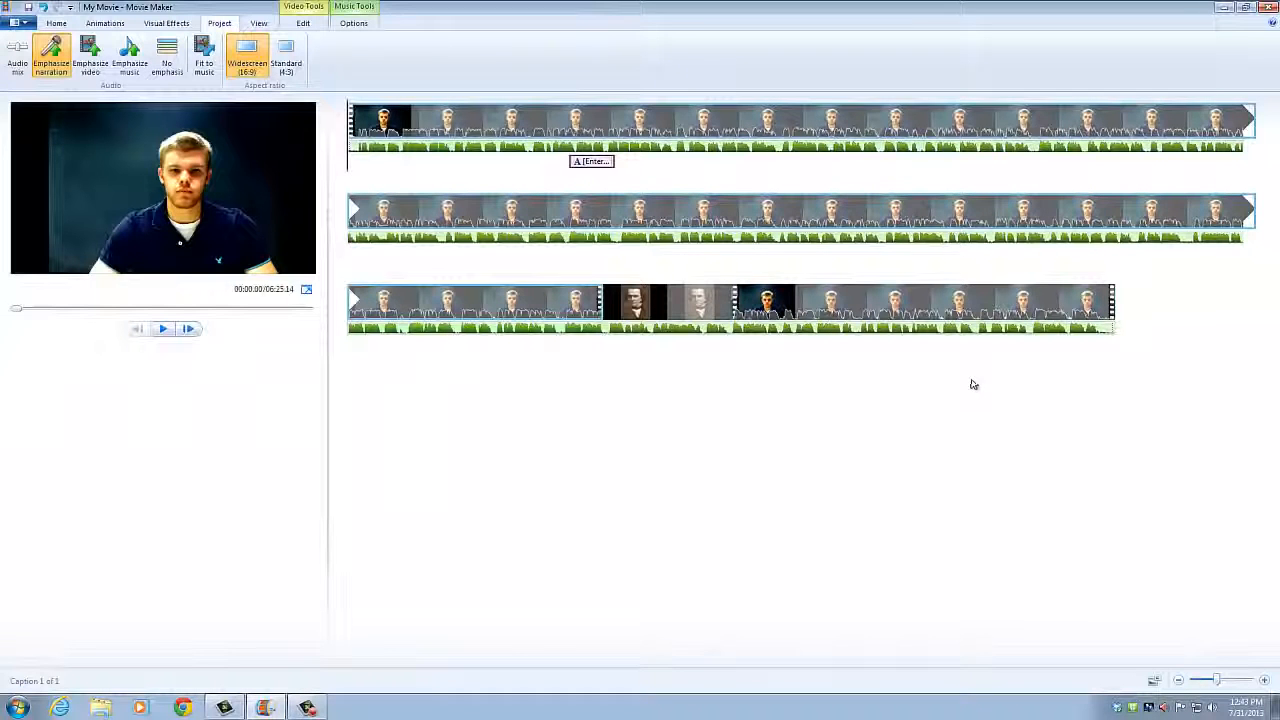